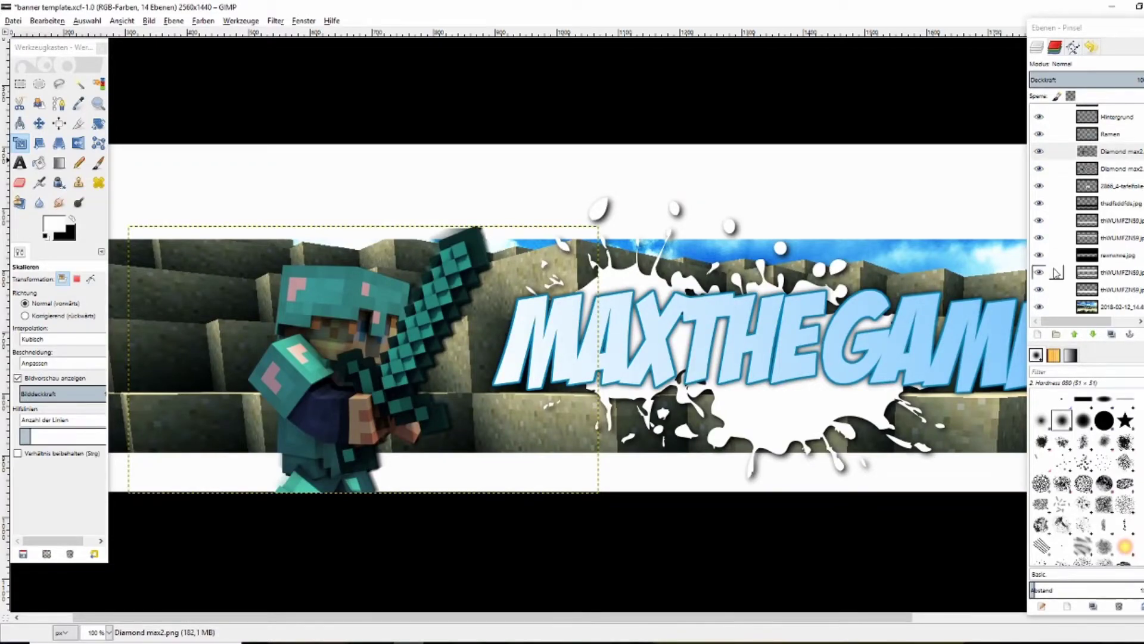
Toggle the character layer's visibility to compare, then add a new transparent layer.
{"action": "left_click", "coordinate": [1038, 150]}
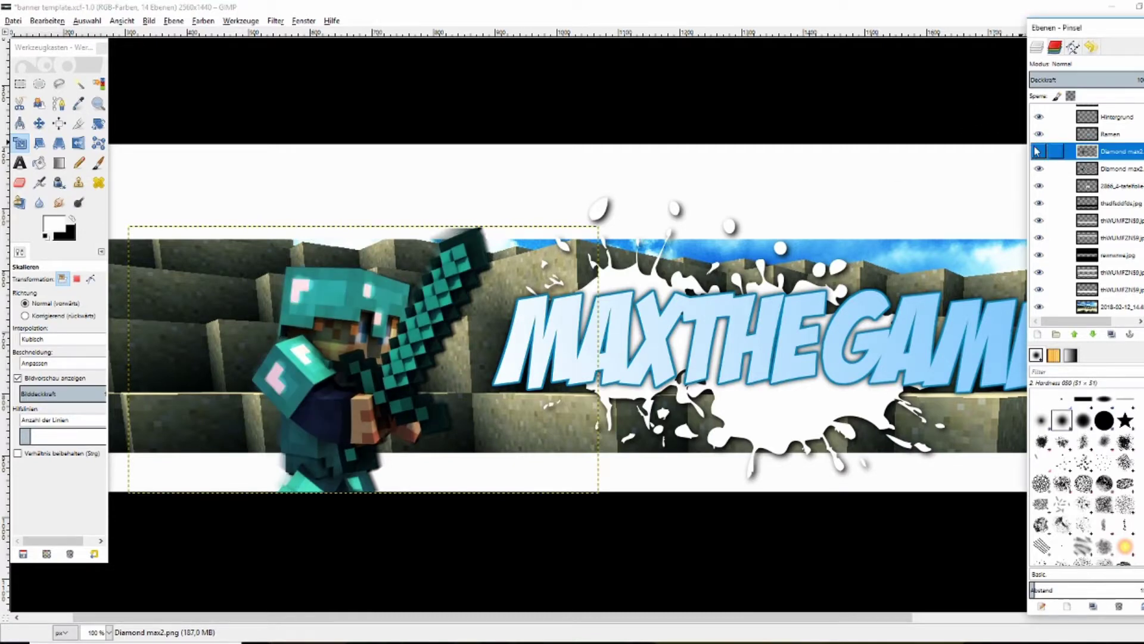
{"action": "left_click", "coordinate": [1039, 151]}
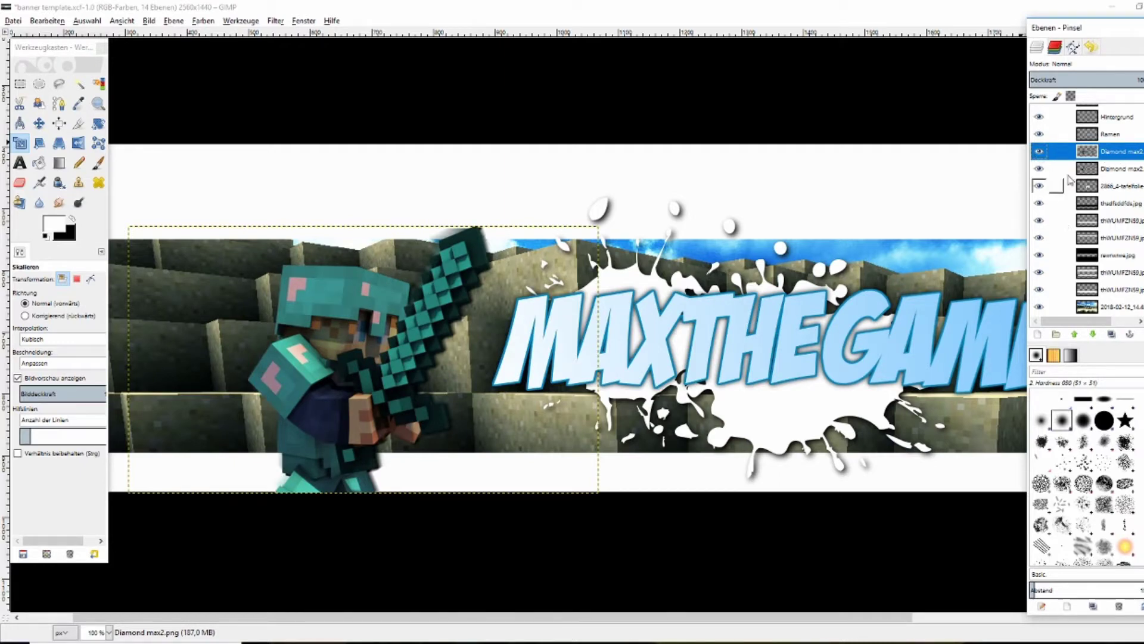
{"action": "right_click", "coordinate": [1102, 152]}
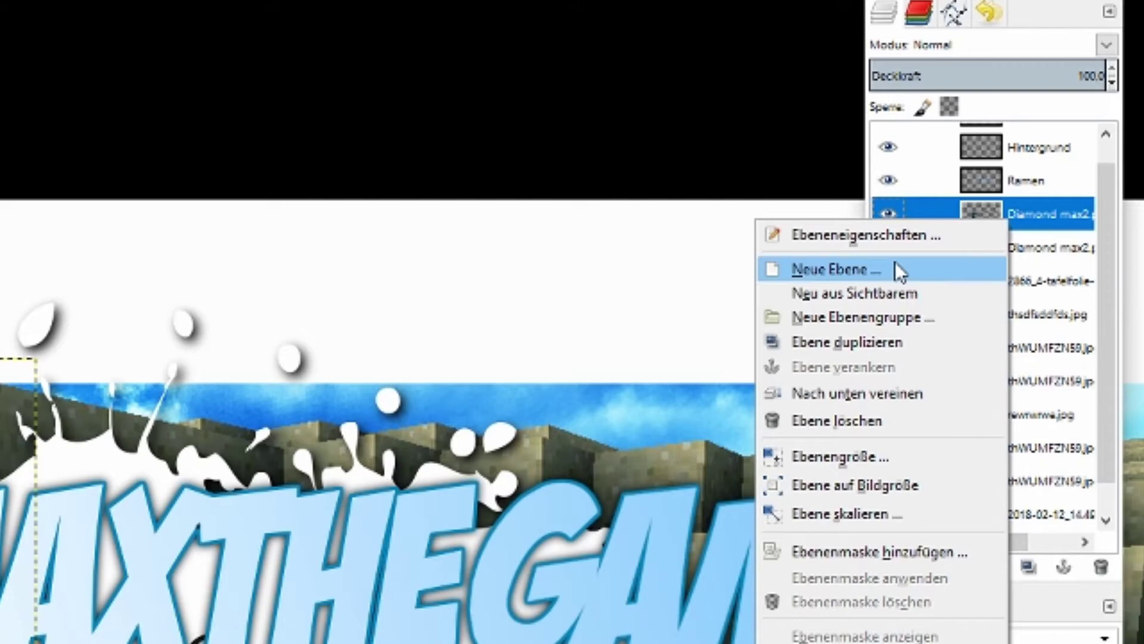
{"action": "left_click", "coordinate": [895, 269]}
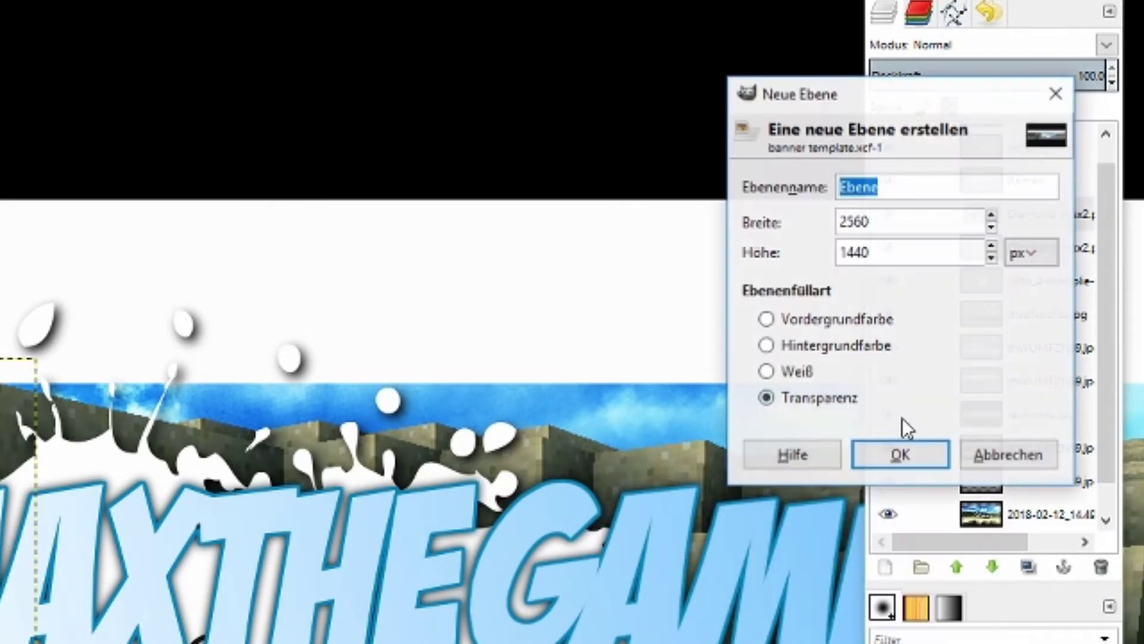
{"action": "left_click", "coordinate": [899, 460]}
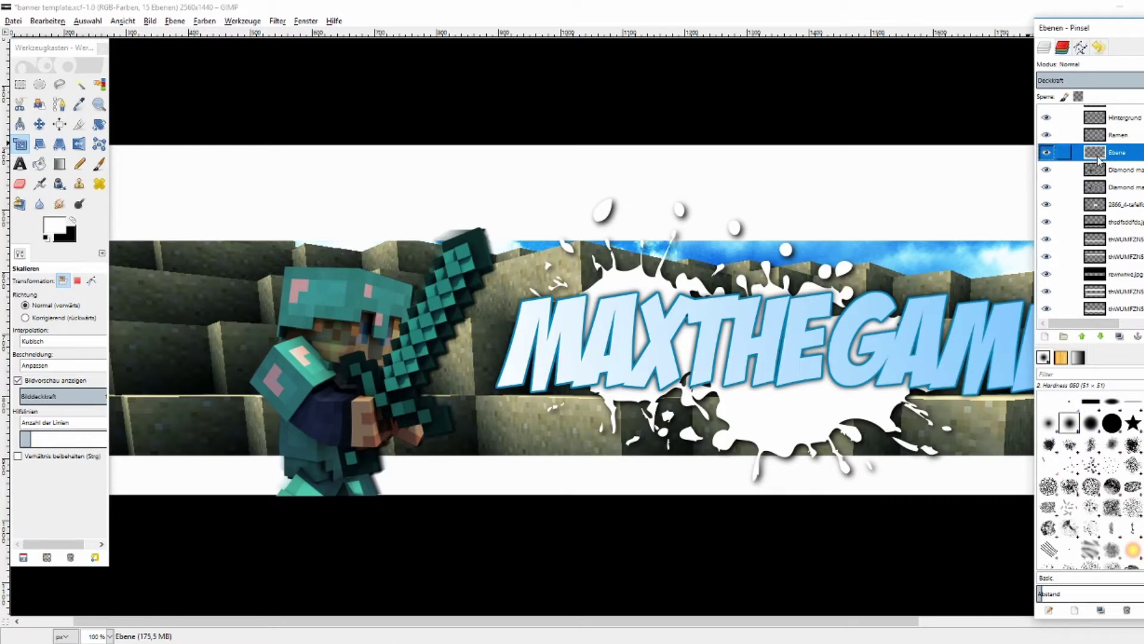
Select the soft Paintbrush and raise its size toward 25.
{"action": "left_click", "coordinate": [97, 166]}
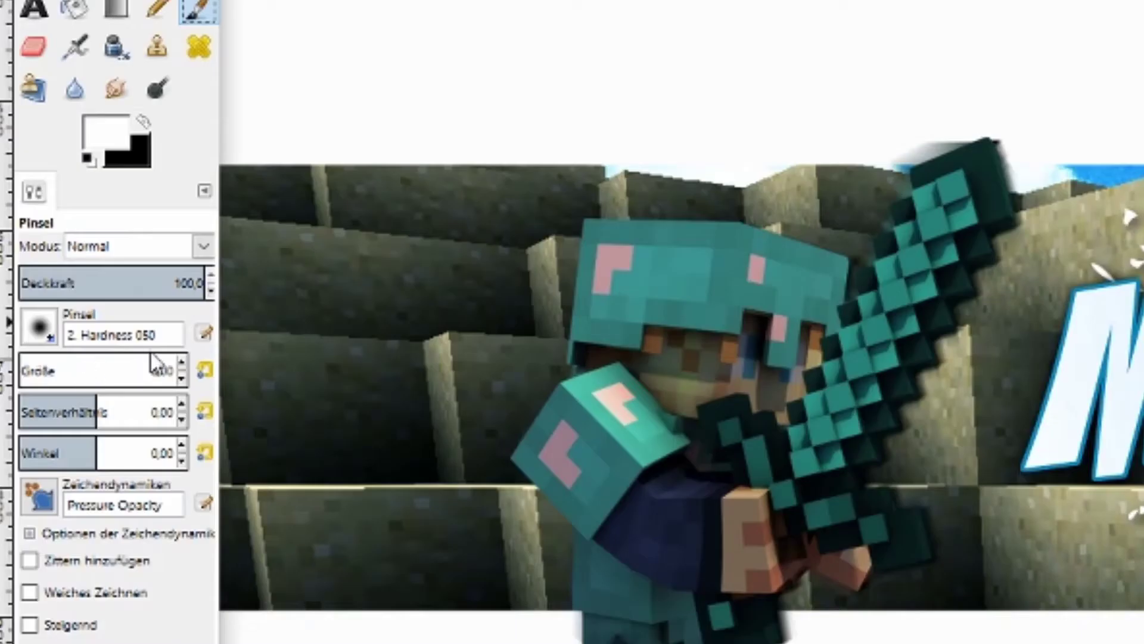
{"action": "left_click", "coordinate": [182, 364]}
{"action": "left_click", "coordinate": [182, 365]}
{"action": "left_click", "coordinate": [182, 364]}
{"action": "left_click", "coordinate": [181, 365]}
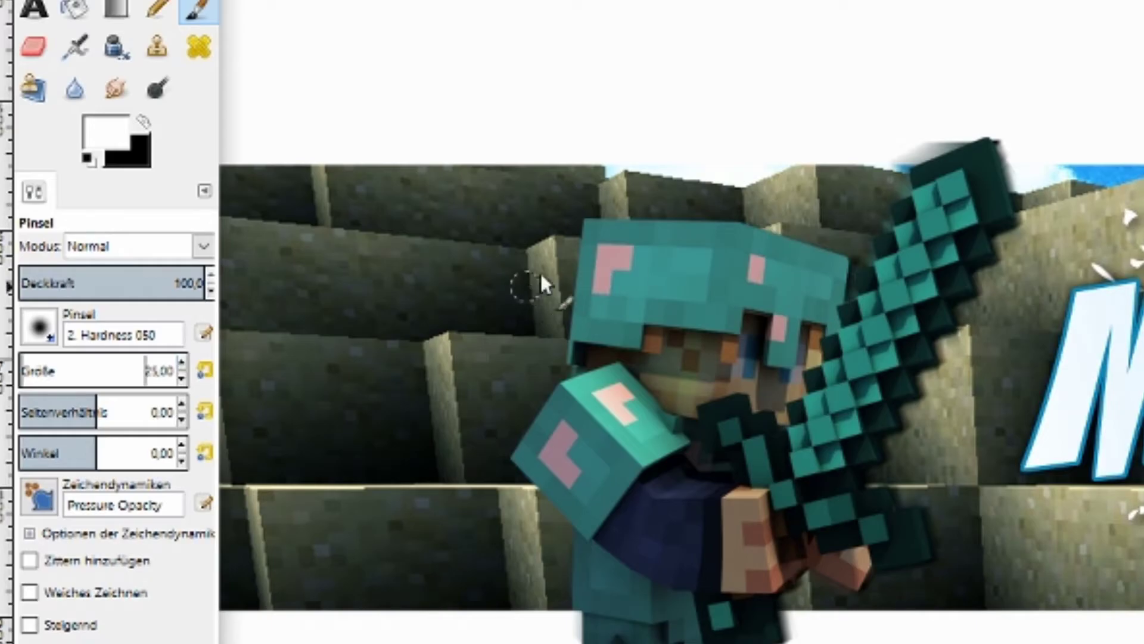
{"action": "scroll", "coordinate": [541, 273], "scroll_direction": "up", "scroll_amount": 7, "text": "ctrl"}
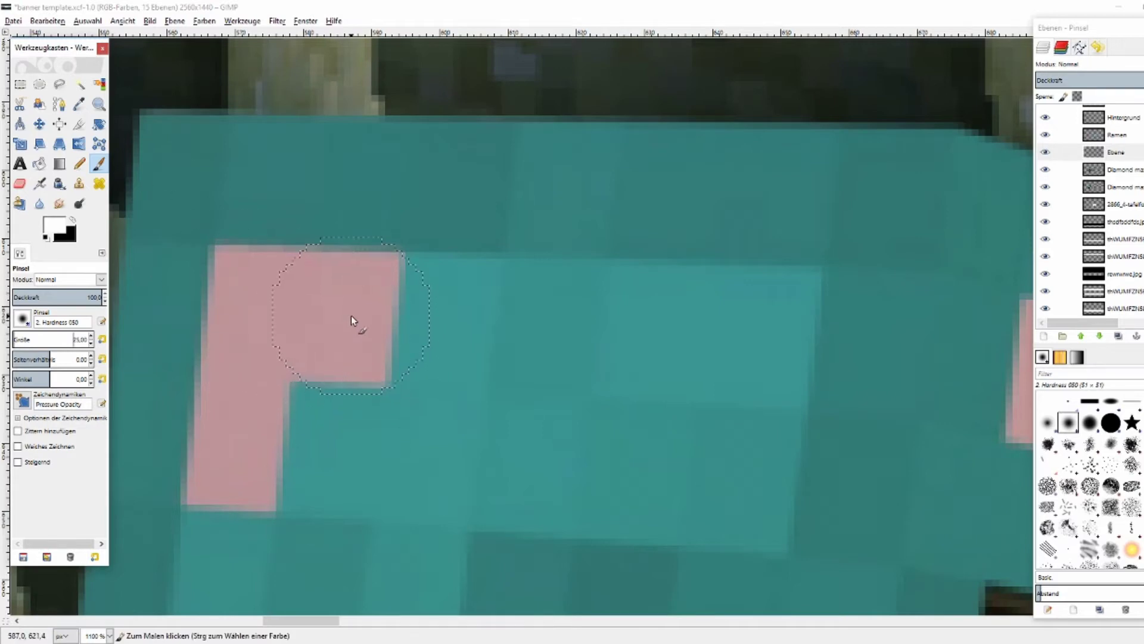
Paint white highlights over the two pink helmet patches.
{"action": "mouse_move", "coordinate": [351, 316]}
{"action": "left_mouse_down"}
{"action": "mouse_move", "coordinate": [245, 317]}
{"action": "mouse_move", "coordinate": [332, 337]}
{"action": "mouse_move", "coordinate": [334, 316]}
{"action": "mouse_move", "coordinate": [267, 301]}
{"action": "mouse_move", "coordinate": [234, 378]}
{"action": "mouse_move", "coordinate": [228, 477]}
{"action": "mouse_move", "coordinate": [250, 323]}
{"action": "left_mouse_up"}
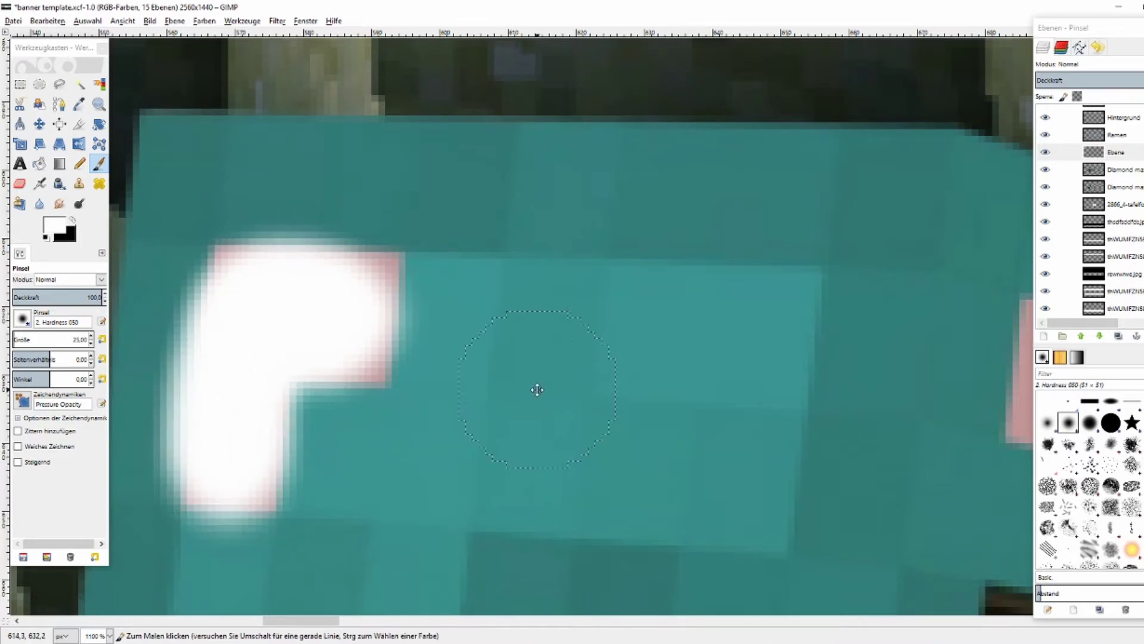
{"action": "scroll", "coordinate": [537, 391], "scroll_direction": "right", "scroll_amount": 5}
{"action": "mouse_move", "coordinate": [544, 274]}
{"action": "left_mouse_down"}
{"action": "mouse_move", "coordinate": [544, 332]}
{"action": "mouse_move", "coordinate": [544, 296]}
{"action": "mouse_move", "coordinate": [516, 286]}
{"action": "left_mouse_up"}
Paint white over the pink shoulder armour patch and the L-shaped arm patch.
{"action": "scroll", "coordinate": [567, 350], "scroll_direction": "down", "scroll_amount": 4}
{"action": "scroll", "coordinate": [567, 350], "scroll_direction": "right", "scroll_amount": 2}
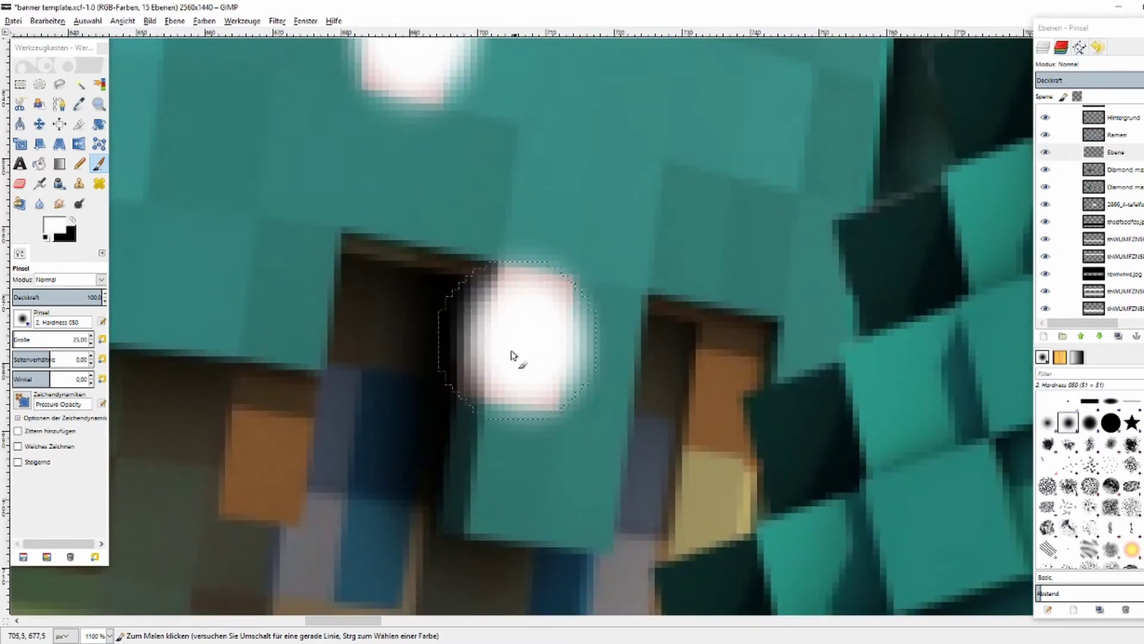
{"action": "scroll", "coordinate": [555, 274], "scroll_direction": "down", "scroll_amount": 5}
{"action": "scroll", "coordinate": [678, 280], "scroll_direction": "left", "scroll_amount": 5}
{"action": "scroll", "coordinate": [678, 281], "scroll_direction": "down", "scroll_amount": 1}
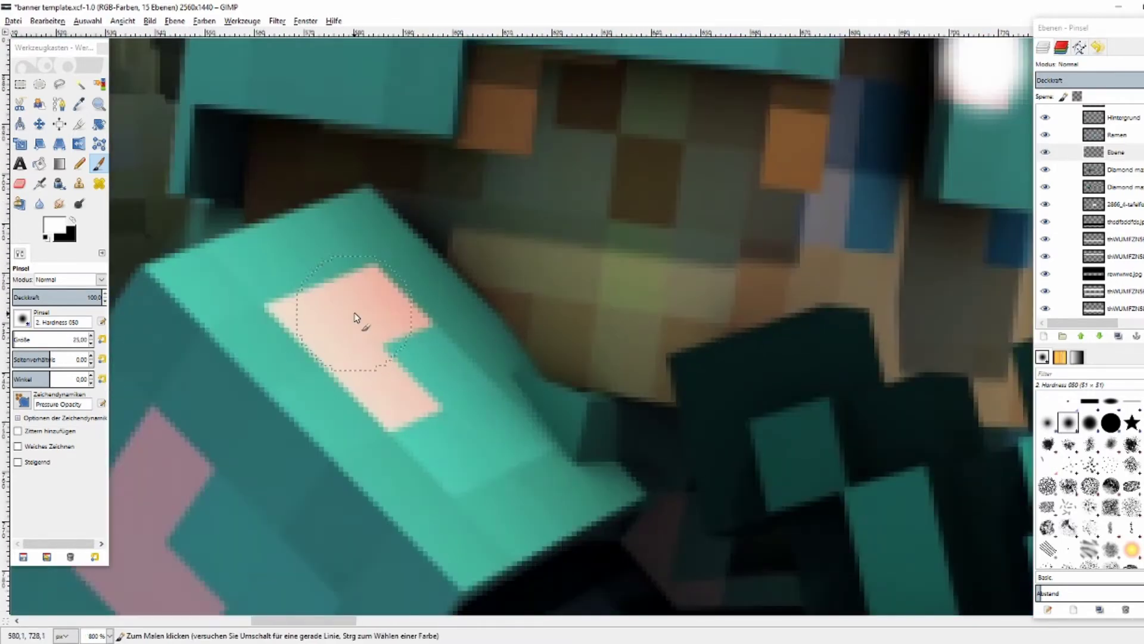
{"action": "mouse_move", "coordinate": [358, 319]}
{"action": "left_mouse_down"}
{"action": "mouse_move", "coordinate": [388, 304]}
{"action": "mouse_move", "coordinate": [325, 322]}
{"action": "mouse_move", "coordinate": [391, 401]}
{"action": "left_mouse_up"}
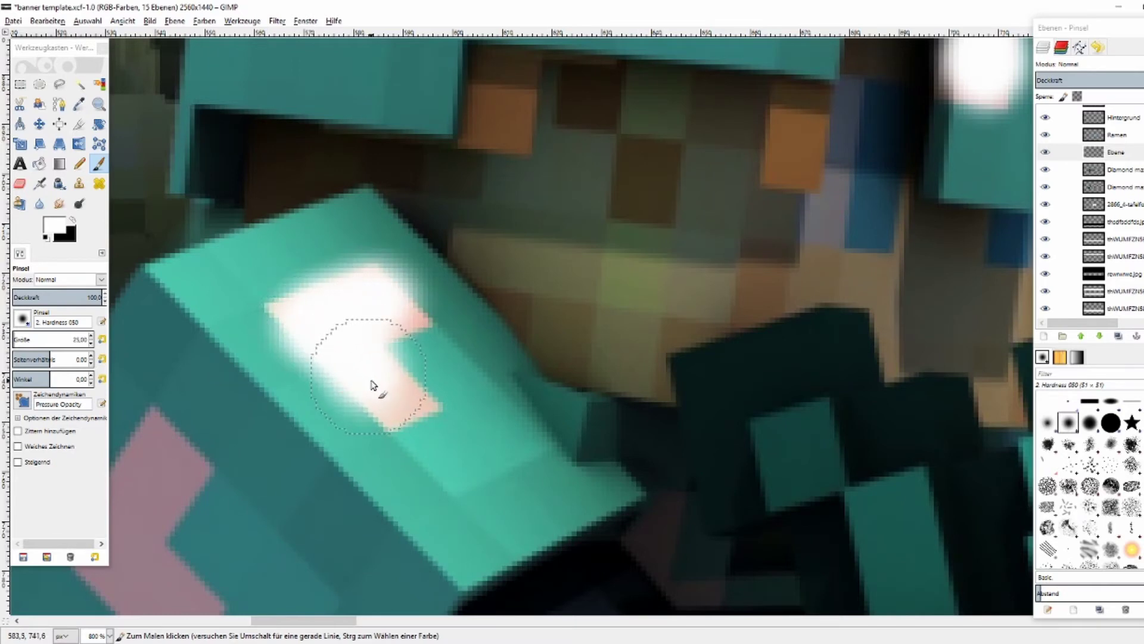
{"action": "left_click_drag", "start_coordinate": [289, 474], "coordinate": [597, 316]}
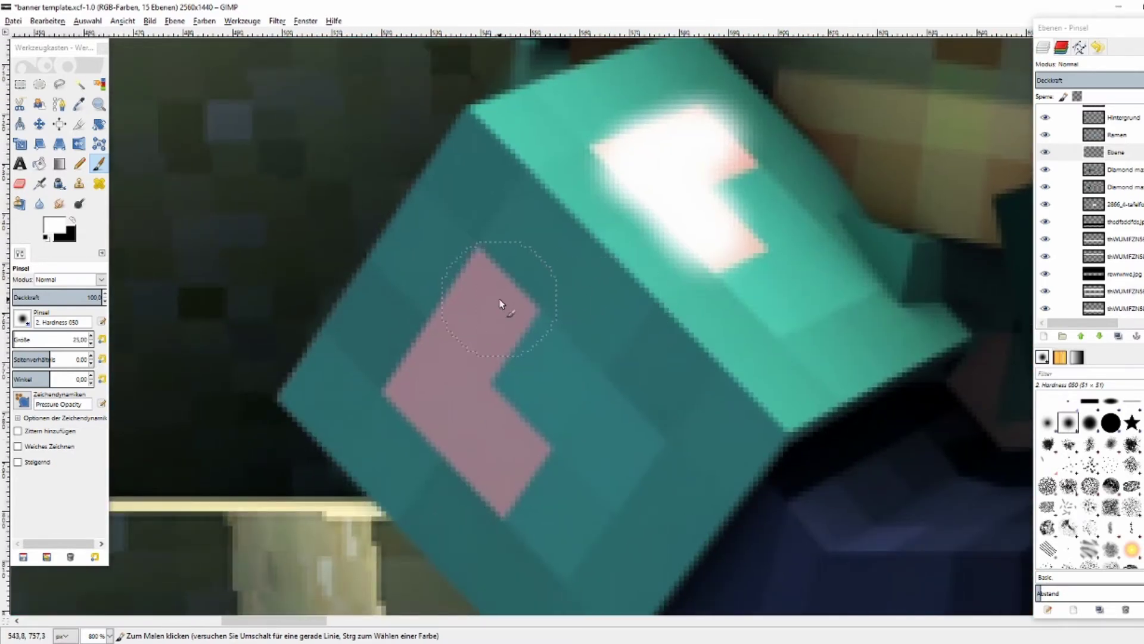
{"action": "mouse_move", "coordinate": [500, 303]}
{"action": "left_mouse_down"}
{"action": "mouse_move", "coordinate": [413, 391]}
{"action": "mouse_move", "coordinate": [501, 467]}
{"action": "mouse_move", "coordinate": [451, 390]}
{"action": "mouse_move", "coordinate": [455, 304]}
{"action": "mouse_move", "coordinate": [482, 307]}
{"action": "left_mouse_up"}
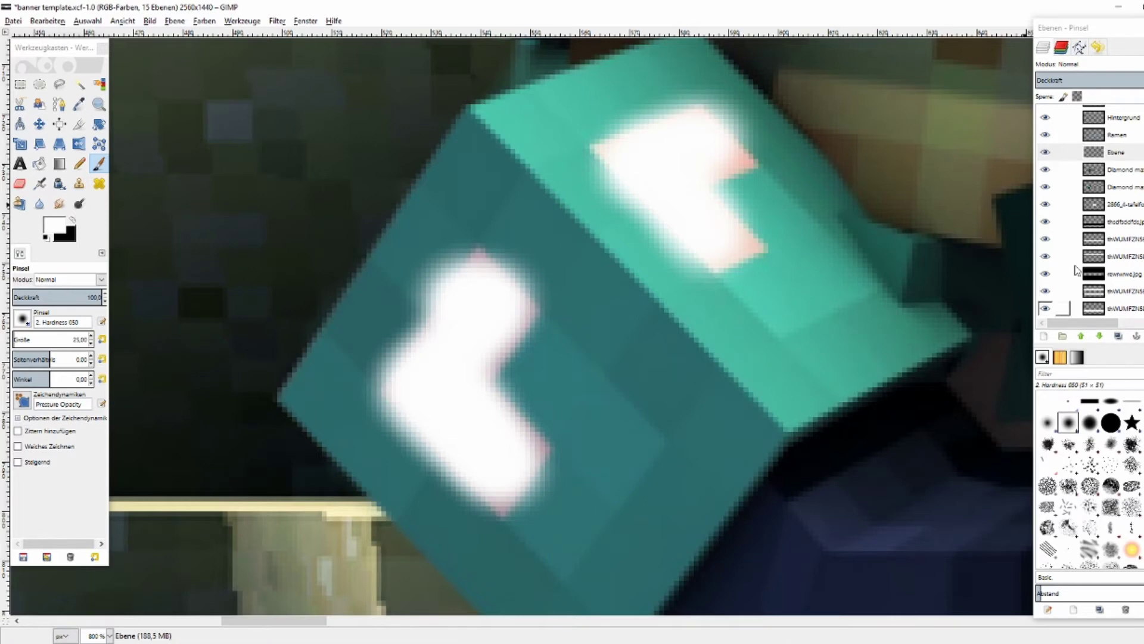
Undo the last three brush strokes through the Undo History, returning to Layers.
{"action": "left_click", "coordinate": [1099, 47]}
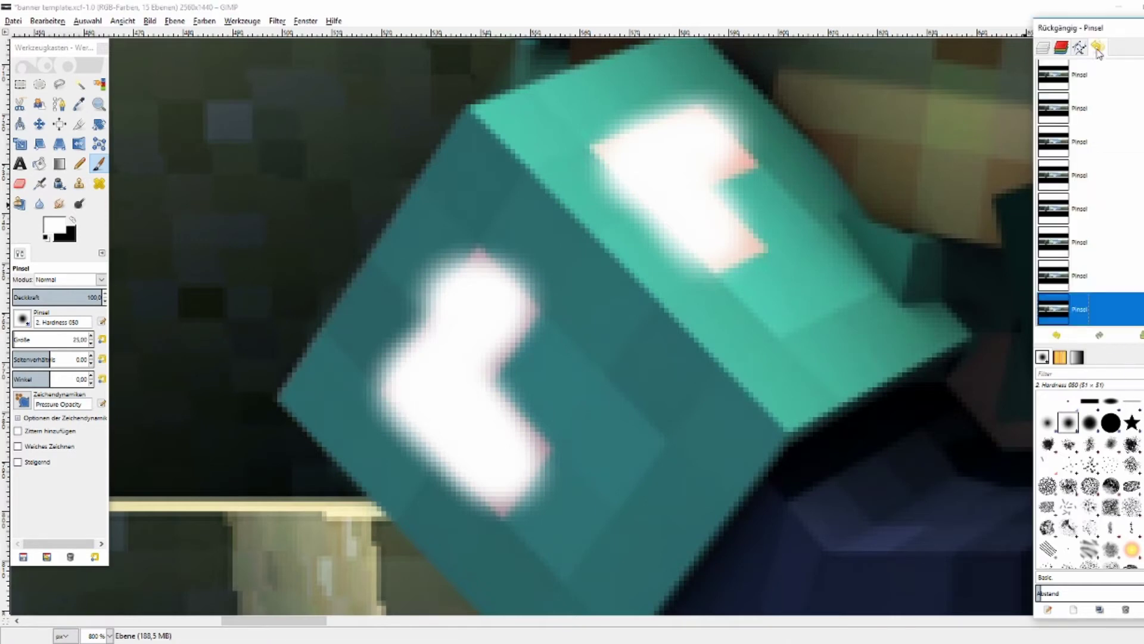
{"action": "left_click", "coordinate": [1058, 336]}
{"action": "left_click", "coordinate": [1058, 336]}
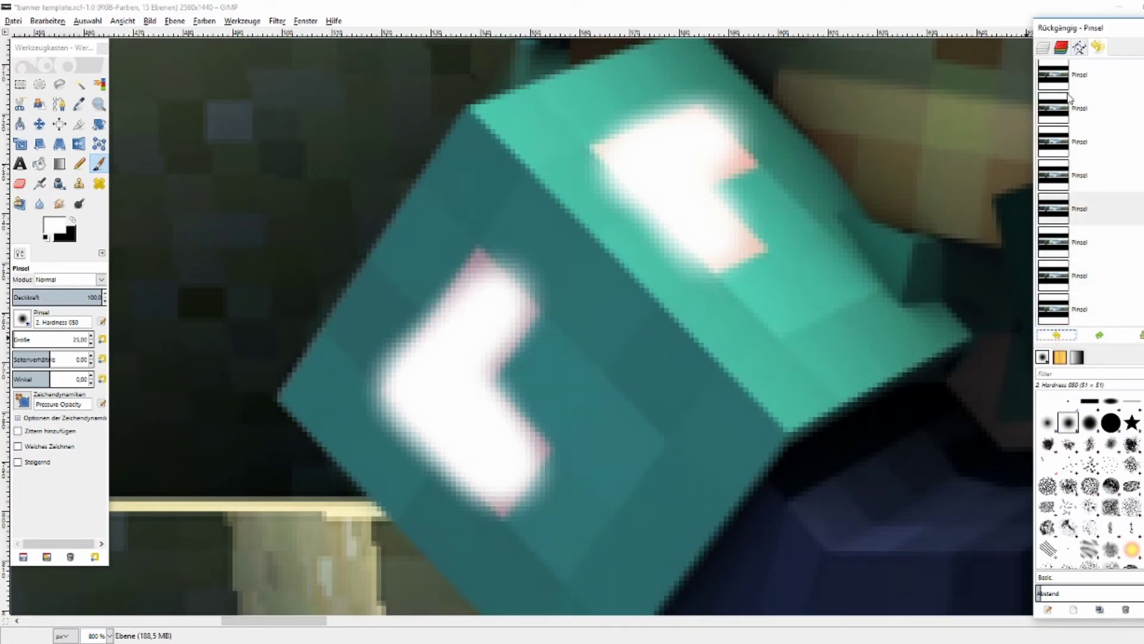
{"action": "left_click", "coordinate": [1043, 49]}
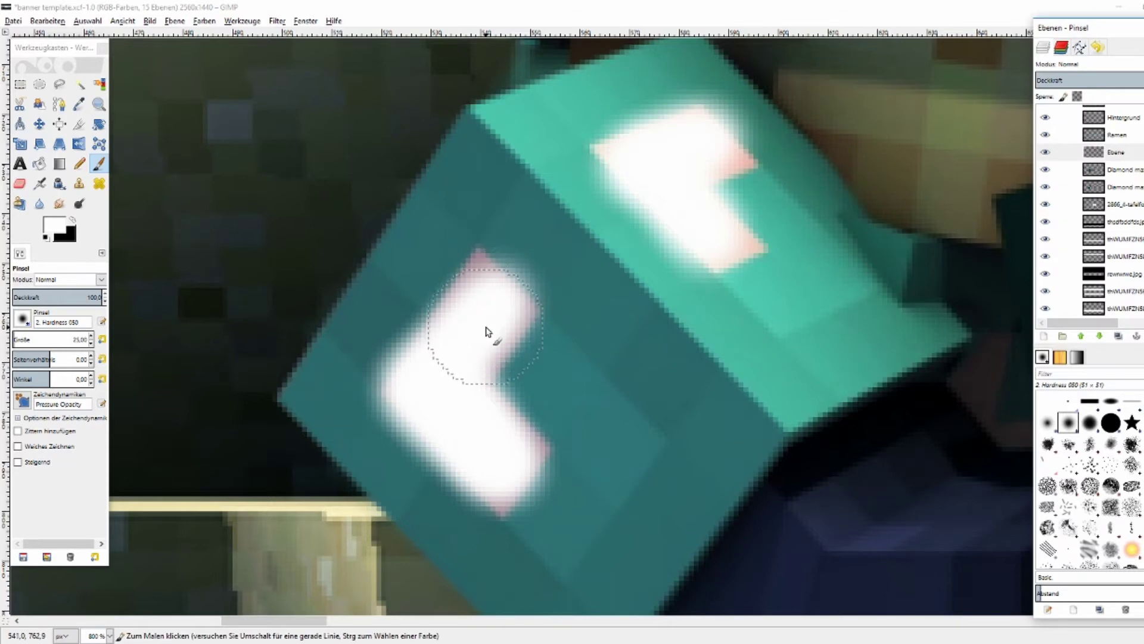
Repaint the top of the L-shaped arm patch in white.
{"action": "mouse_move", "coordinate": [485, 312]}
{"action": "left_mouse_down"}
{"action": "mouse_move", "coordinate": [485, 296]}
{"action": "mouse_move", "coordinate": [480, 332]}
{"action": "left_mouse_up"}
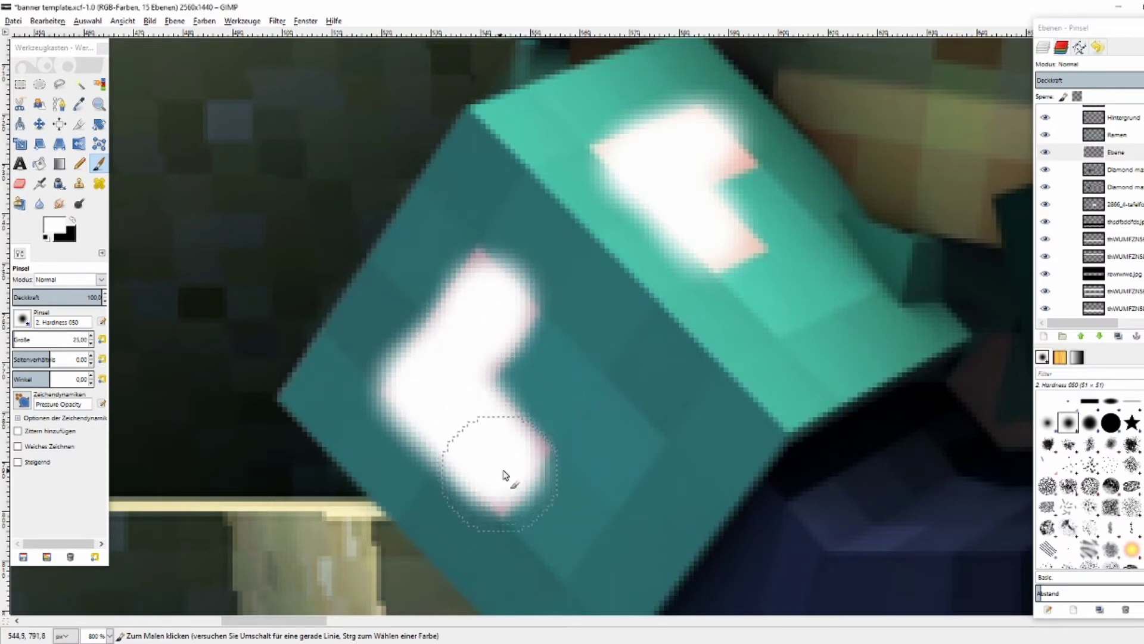
{"action": "scroll", "coordinate": [656, 335], "scroll_direction": "down", "scroll_amount": 2, "text": "ctrl"}
{"action": "scroll", "coordinate": [690, 325], "scroll_direction": "down", "scroll_amount": 1, "text": "ctrl"}
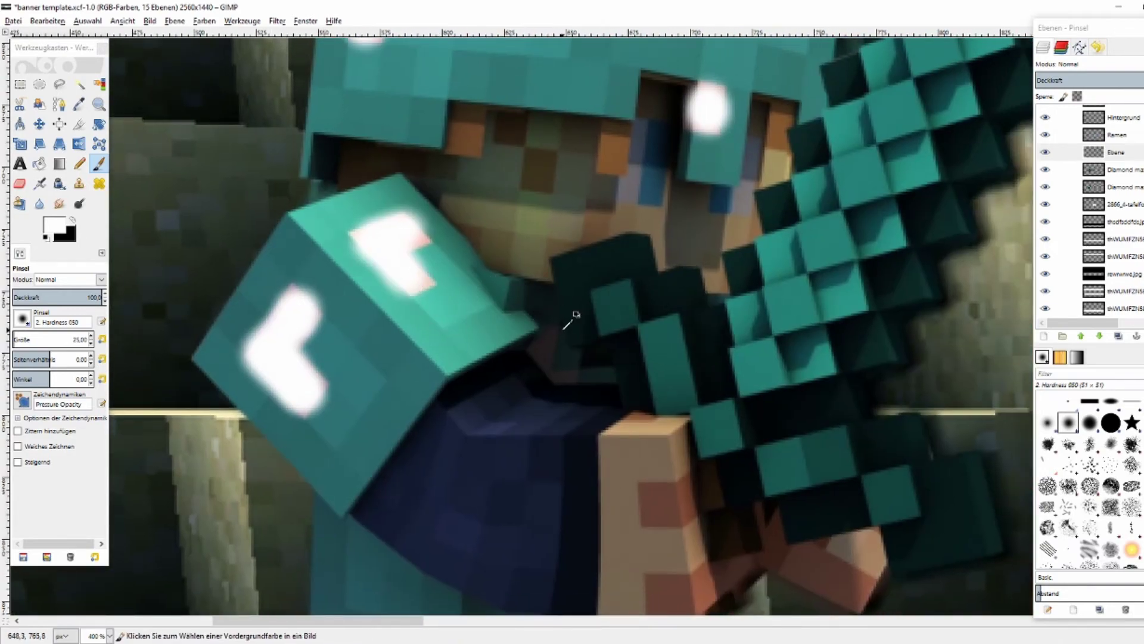
{"action": "scroll", "coordinate": [554, 326], "scroll_direction": "down", "scroll_amount": 1, "text": "ctrl"}
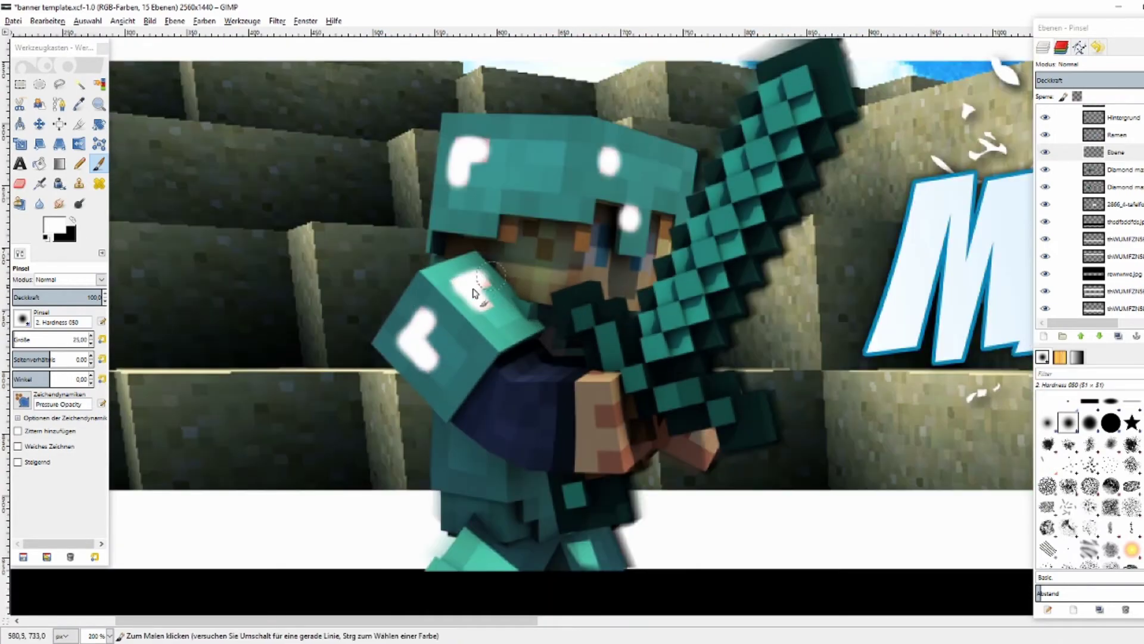
Set the Ebene highlight layer's blend mode to Überlagern (Overlay).
{"action": "left_click", "coordinate": [1114, 155]}
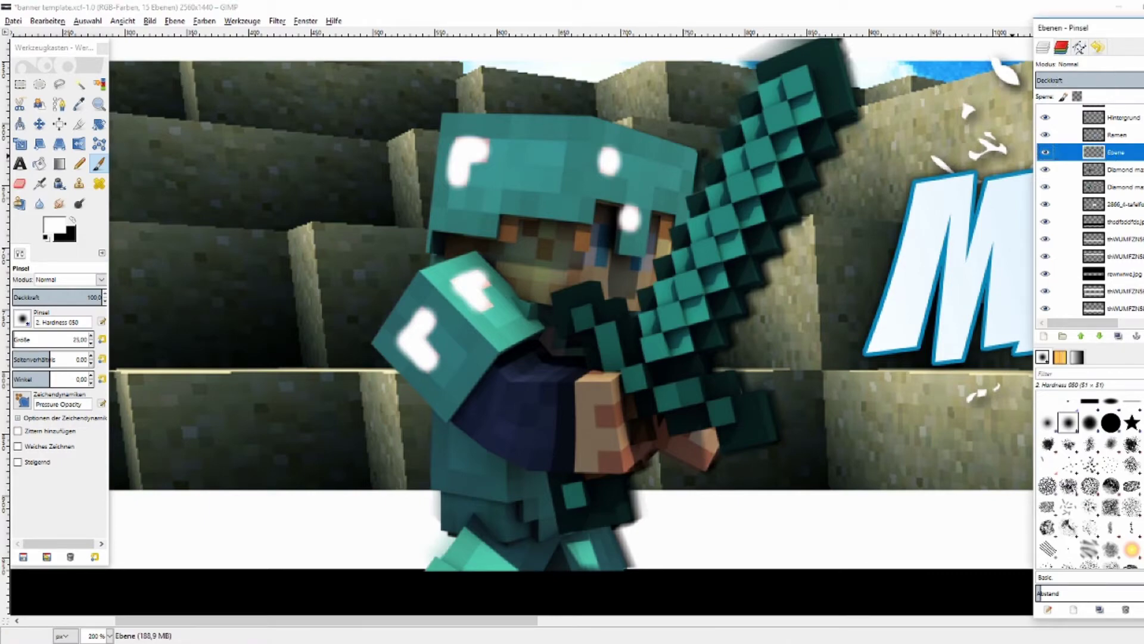
{"action": "left_click", "coordinate": [1136, 63]}
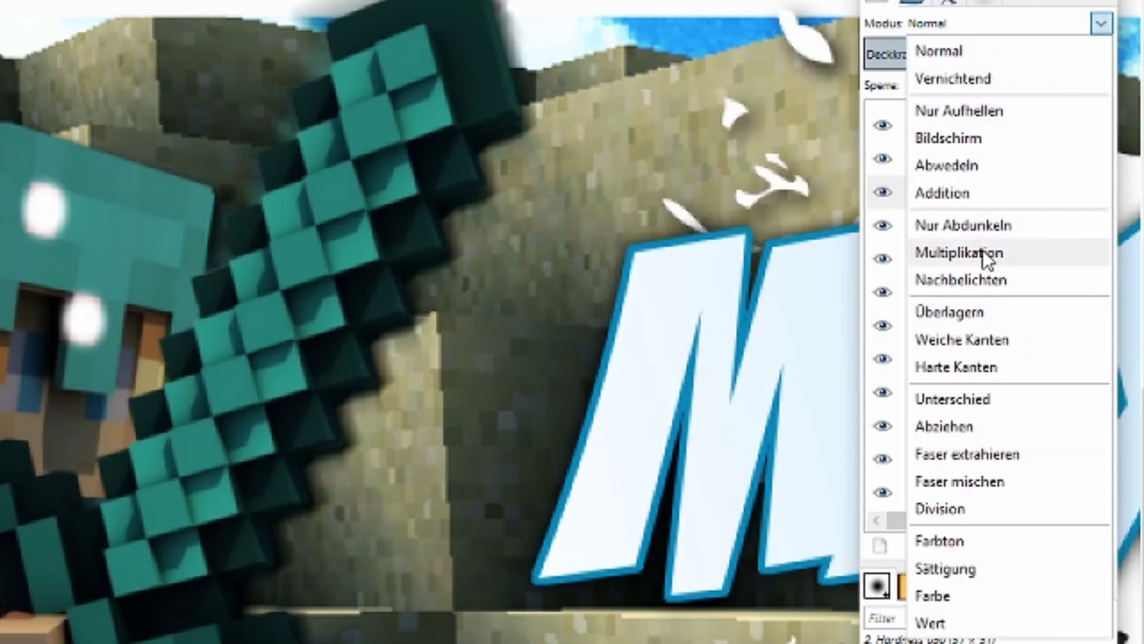
{"action": "left_click", "coordinate": [979, 322]}
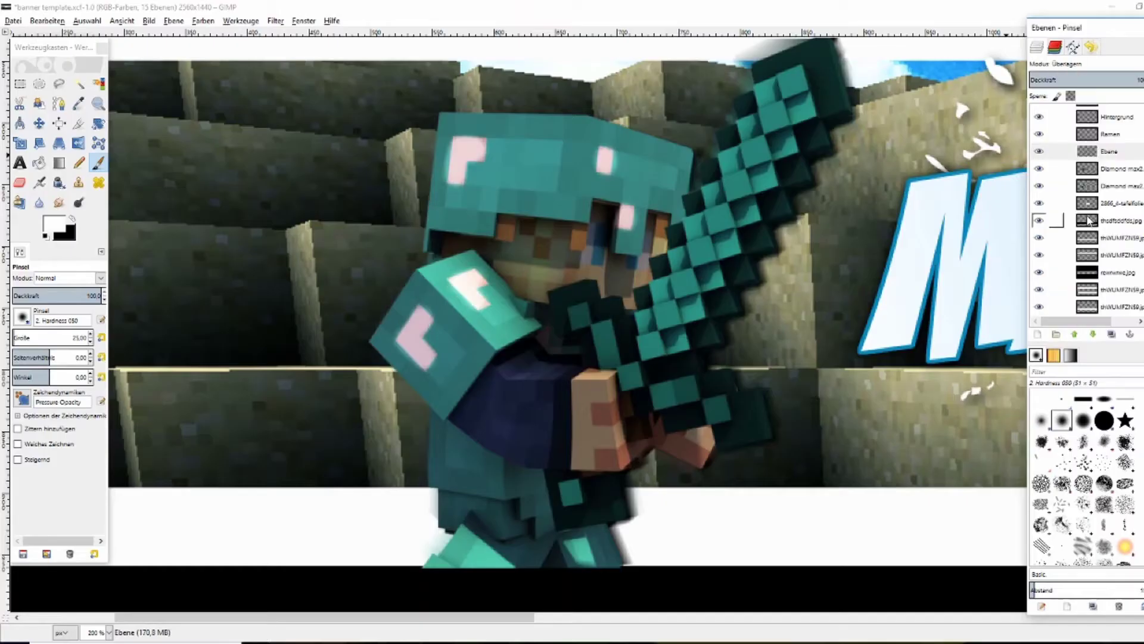
{"action": "scroll", "coordinate": [416, 386], "scroll_direction": "down", "scroll_amount": 3}
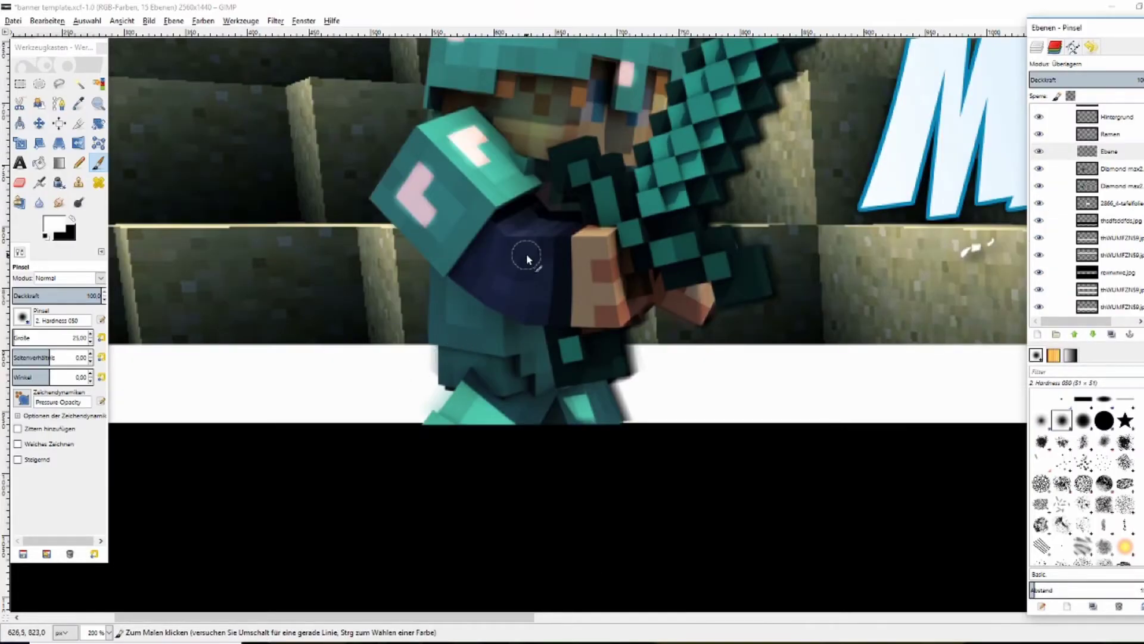
{"action": "scroll", "coordinate": [527, 253], "scroll_direction": "up", "scroll_amount": 5}
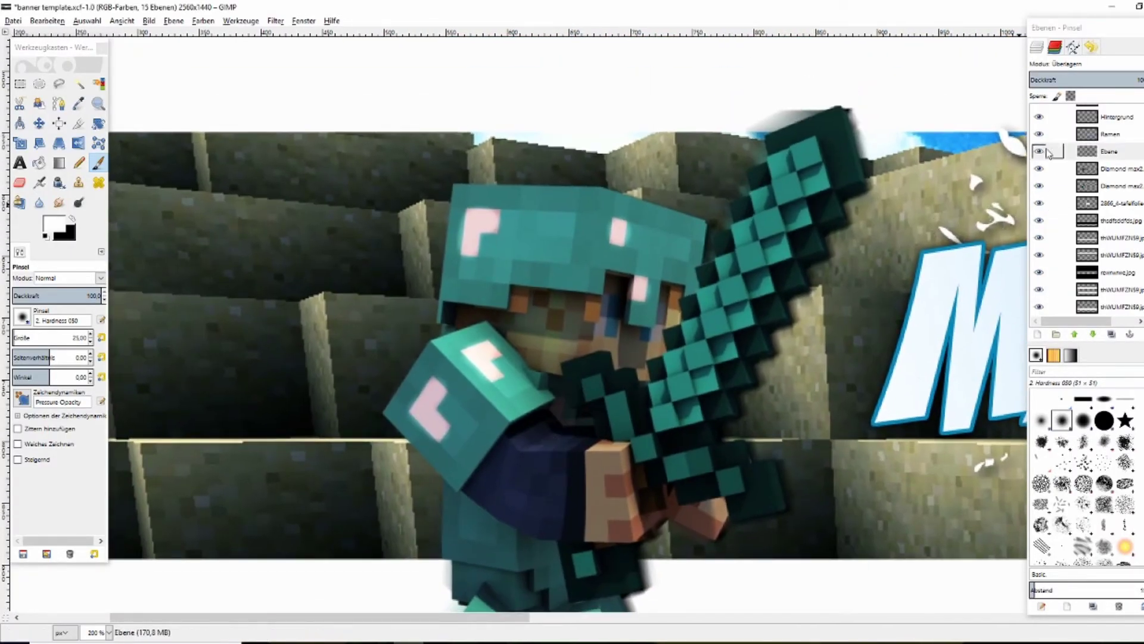
{"action": "left_click", "coordinate": [1040, 153]}
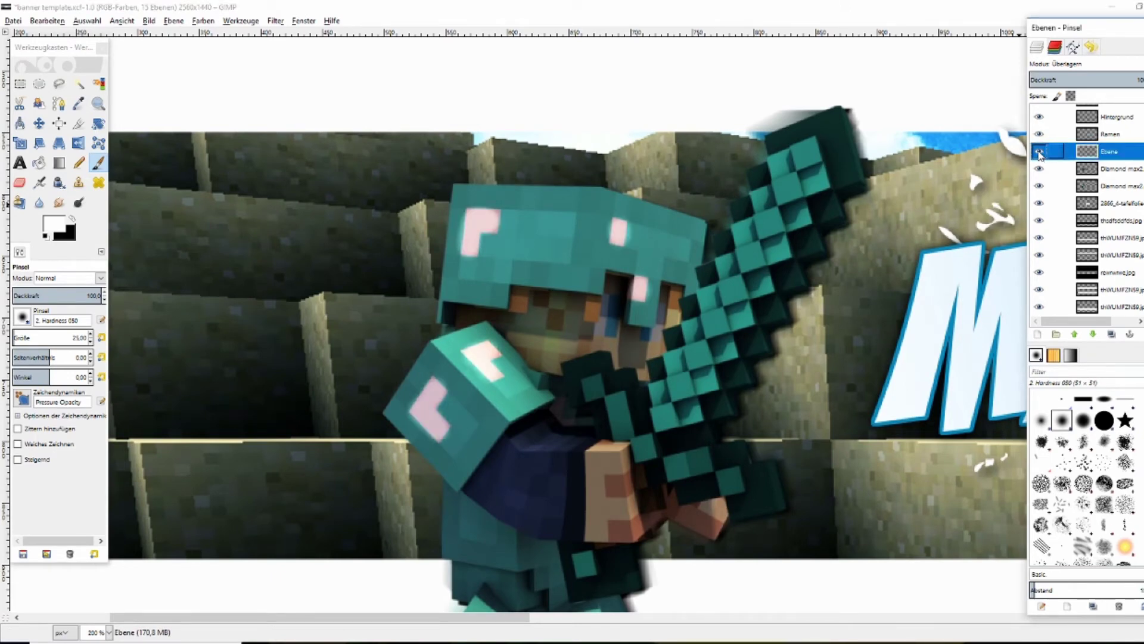
{"action": "right_click", "coordinate": [1101, 155]}
Merge the Ebene highlight layer down into the Diamond max2.png layer.
{"action": "left_click", "coordinate": [1038, 247]}
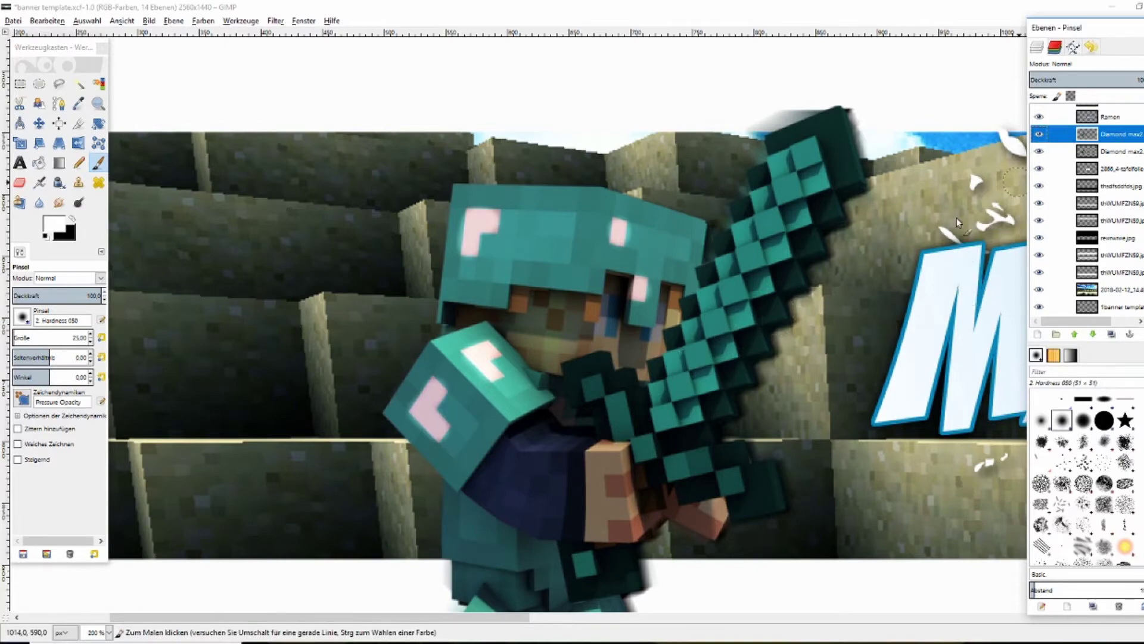
{"action": "scroll", "coordinate": [632, 352], "scroll_direction": "down", "scroll_amount": 3, "text": "ctrl"}
{"action": "scroll", "coordinate": [605, 358], "scroll_direction": "up", "scroll_amount": 1, "text": "ctrl"}
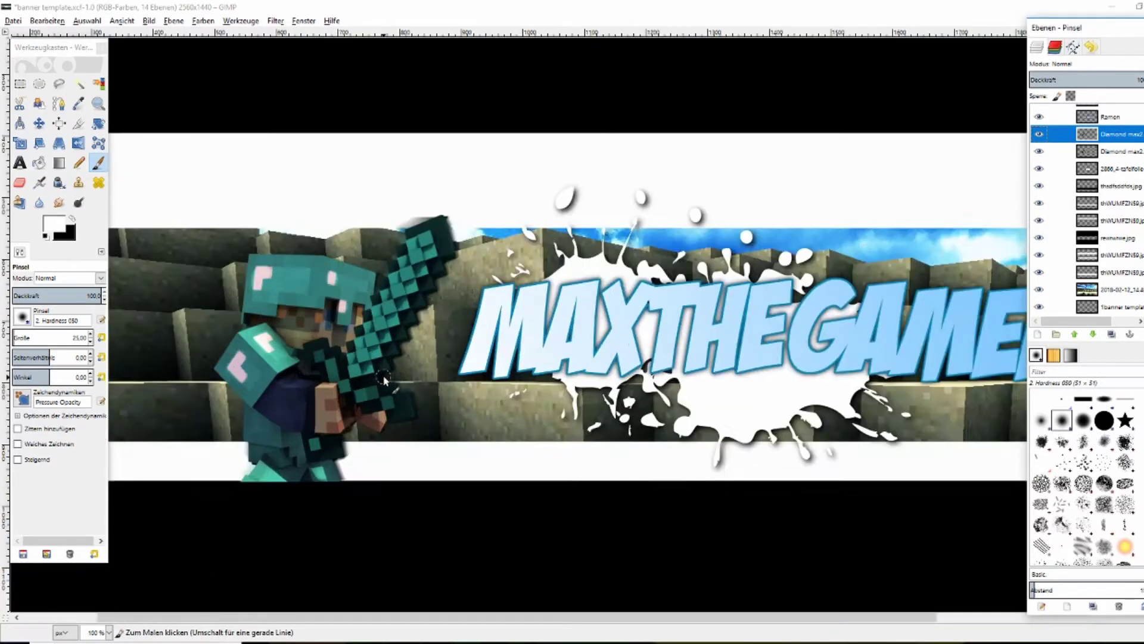
{"action": "scroll", "coordinate": [605, 358], "scroll_direction": "up", "scroll_amount": 1, "text": "ctrl"}
{"action": "scroll", "coordinate": [572, 370], "scroll_direction": "up", "scroll_amount": 1, "text": "ctrl"}
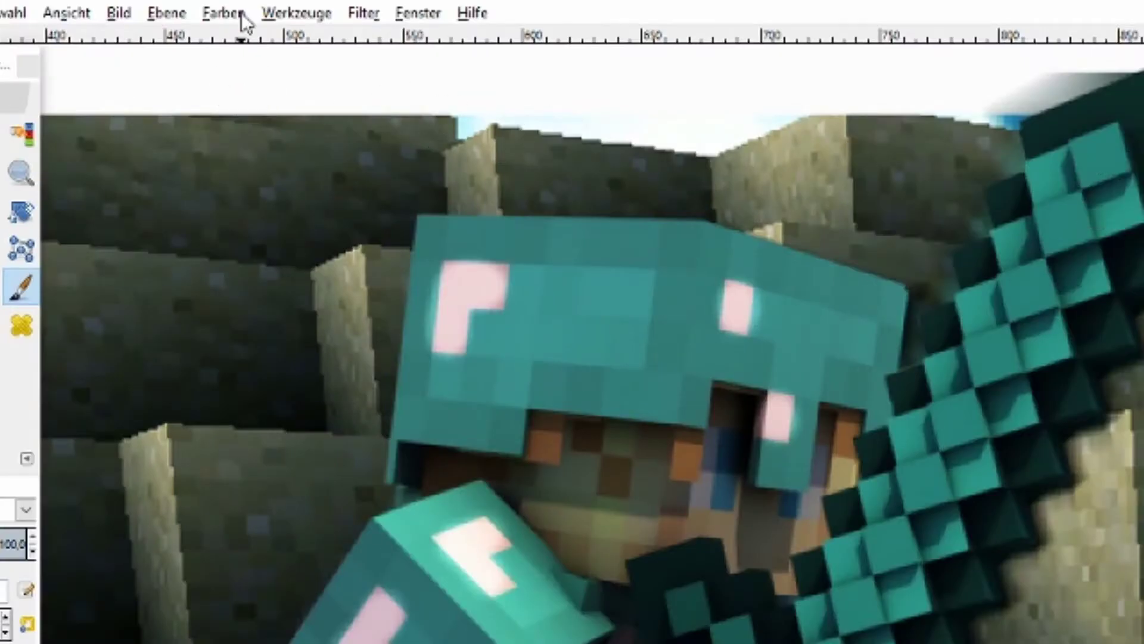
{"action": "left_click", "coordinate": [241, 13]}
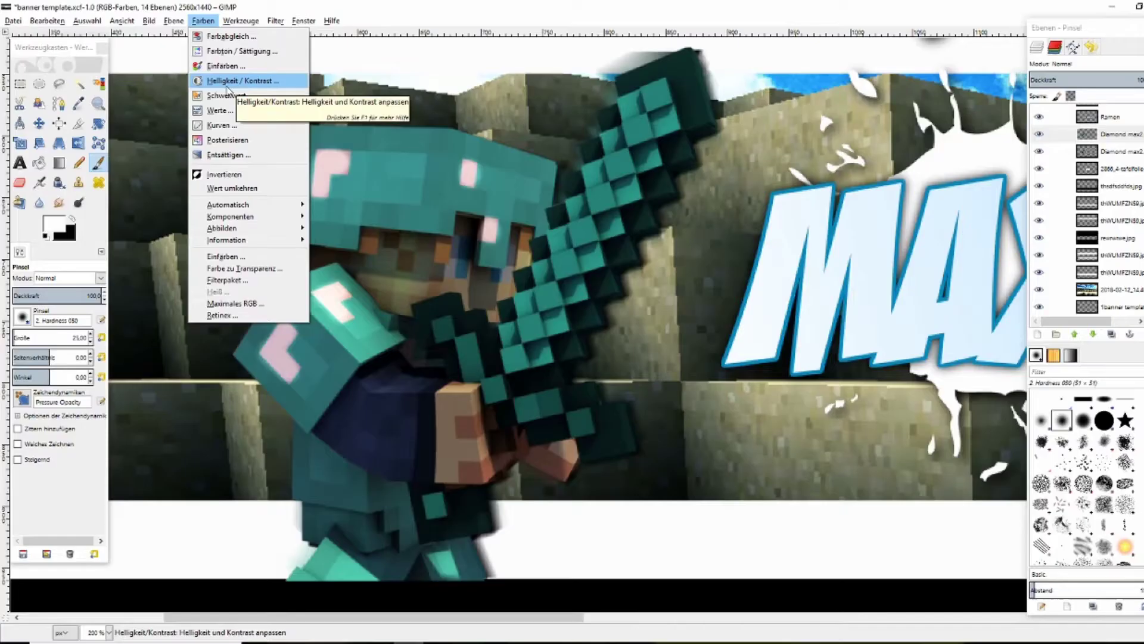
Build an S-curve in Kurven with a raised upper point and deepened shadow point.
{"action": "left_click", "coordinate": [222, 125]}
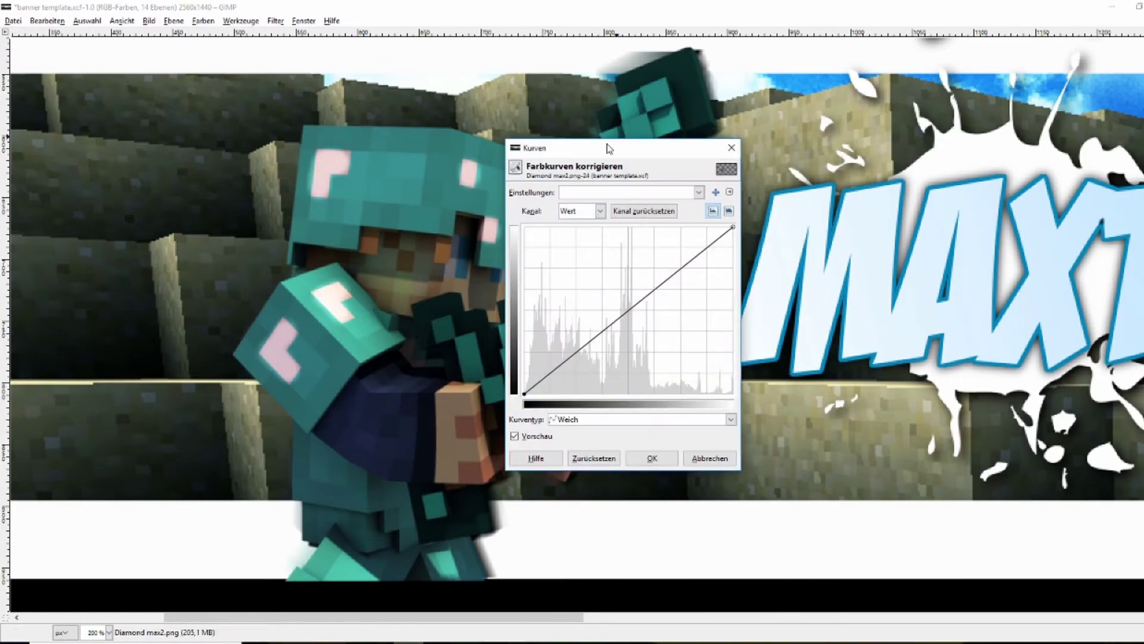
{"action": "left_click_drag", "start_coordinate": [605, 146], "coordinate": [792, 117]}
{"action": "left_click", "coordinate": [848, 225]}
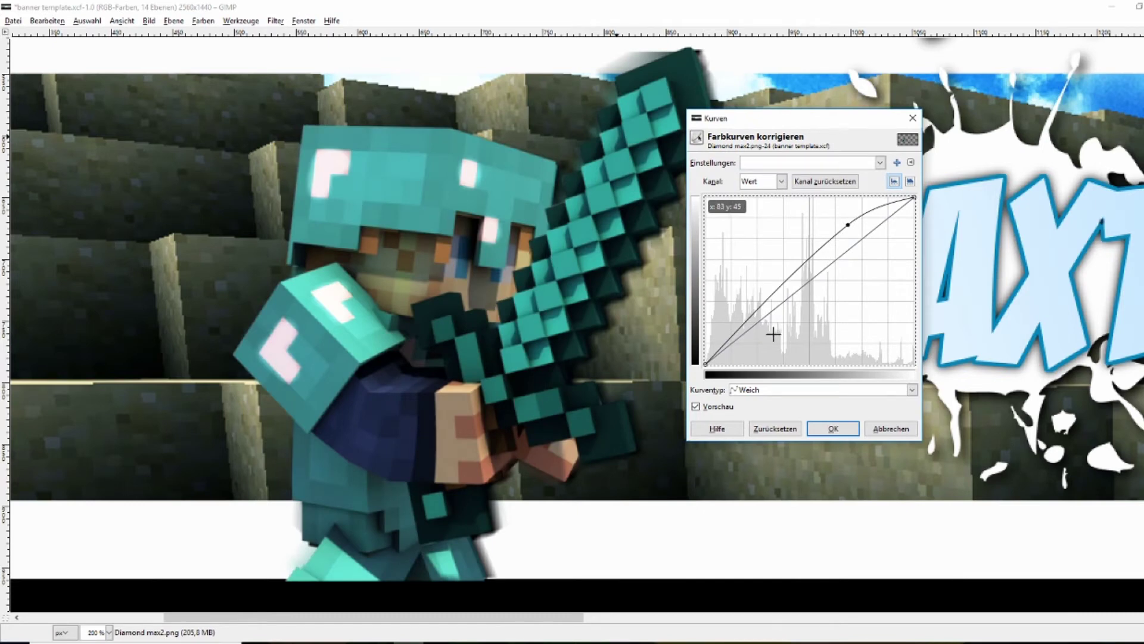
{"action": "left_click", "coordinate": [773, 335]}
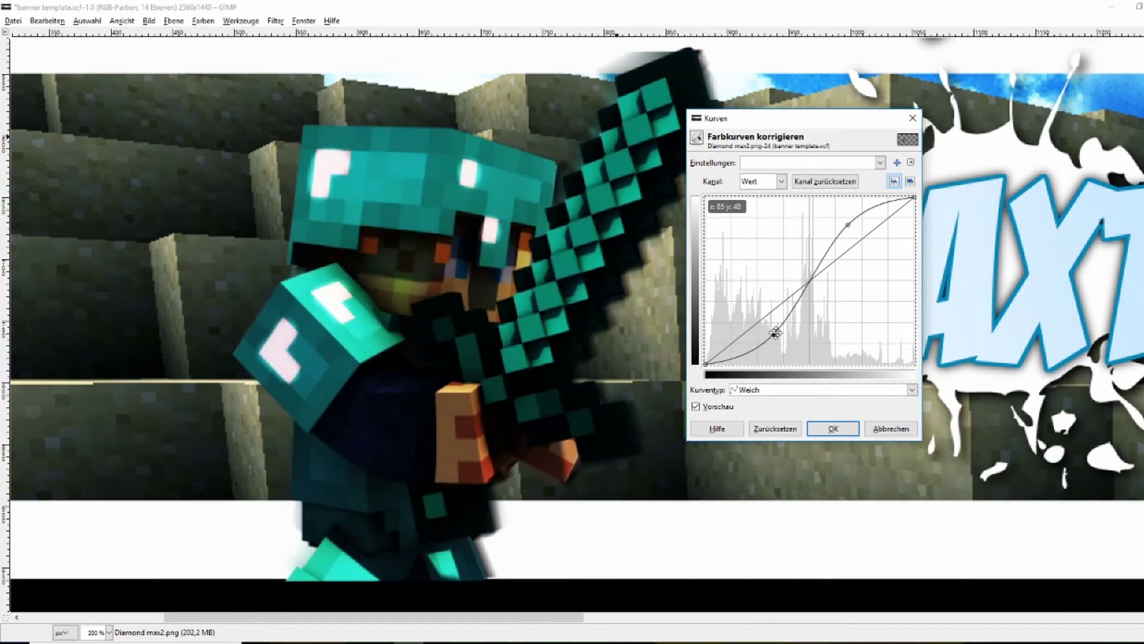
{"action": "left_click_drag", "start_coordinate": [775, 334], "coordinate": [758, 333]}
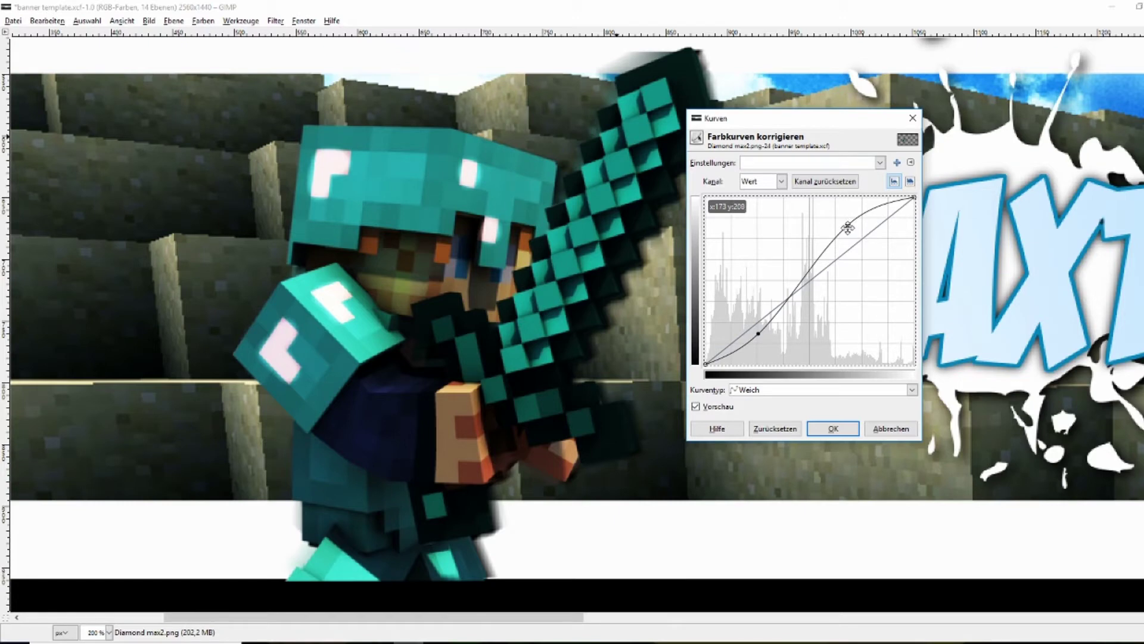
{"action": "left_click_drag", "start_coordinate": [849, 222], "coordinate": [852, 233]}
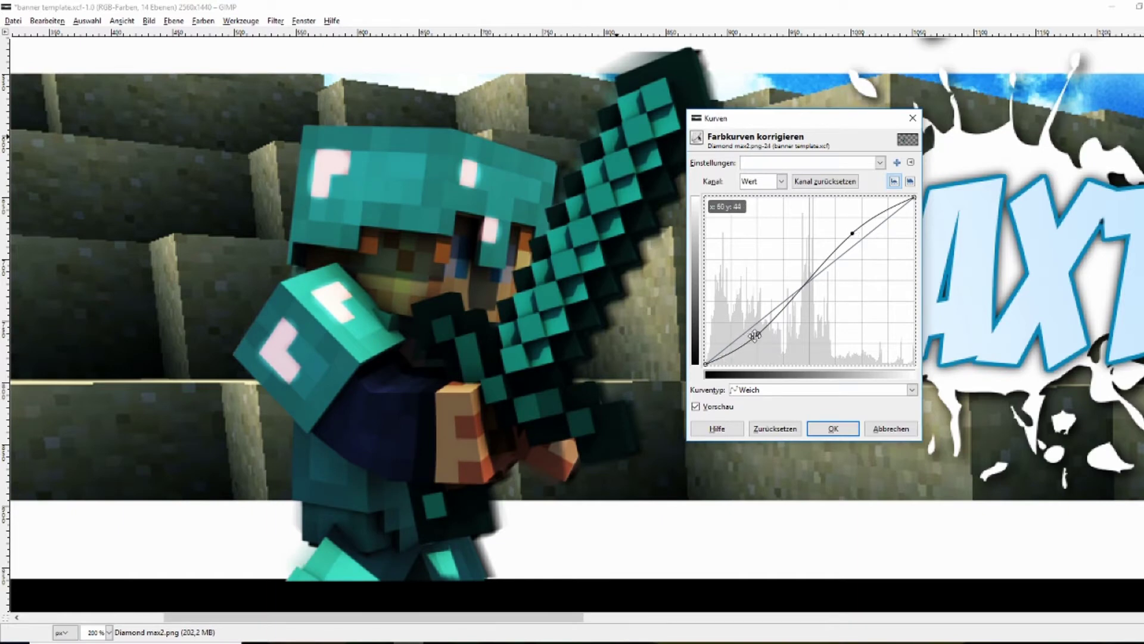
{"action": "mouse_move", "coordinate": [759, 333]}
{"action": "left_mouse_down"}
{"action": "mouse_move", "coordinate": [819, 365]}
{"action": "mouse_move", "coordinate": [766, 332]}
{"action": "left_mouse_up"}
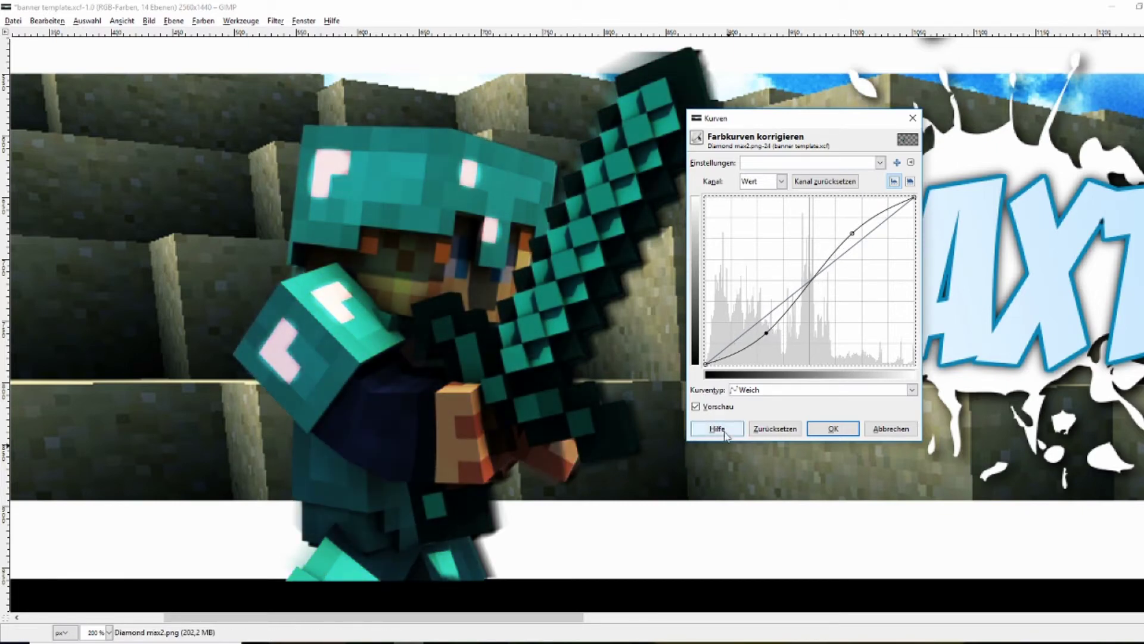
Toggle Vorschau to compare, and raise the upper curve point for more contrast.
{"action": "left_click", "coordinate": [696, 407]}
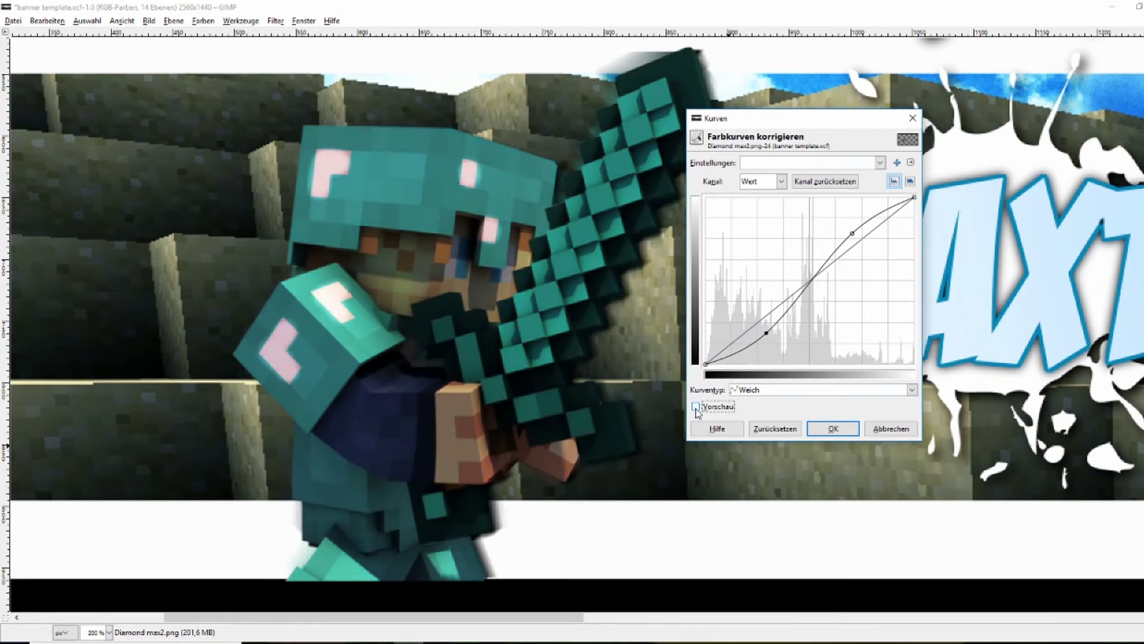
{"action": "left_click", "coordinate": [697, 408]}
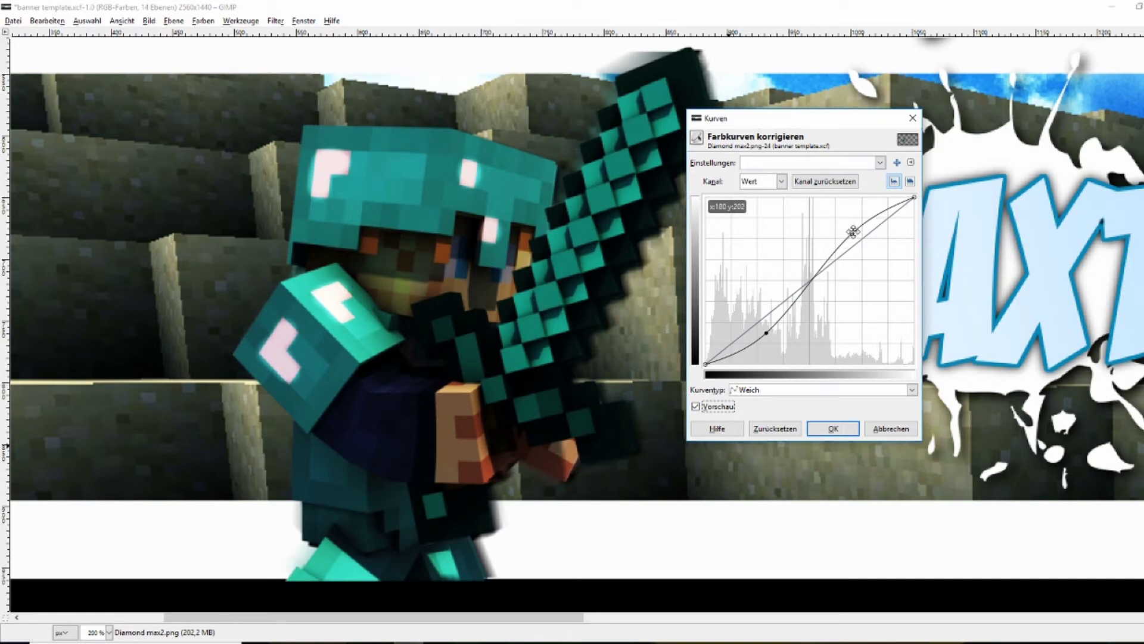
{"action": "left_click_drag", "start_coordinate": [854, 235], "coordinate": [846, 229]}
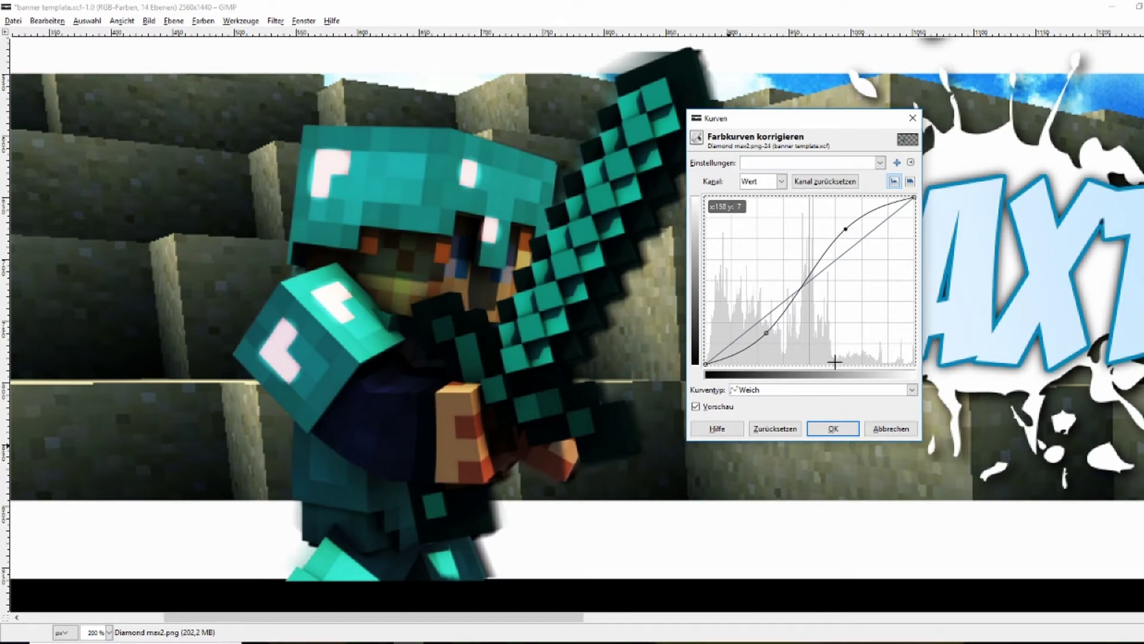
{"action": "left_click", "coordinate": [696, 406]}
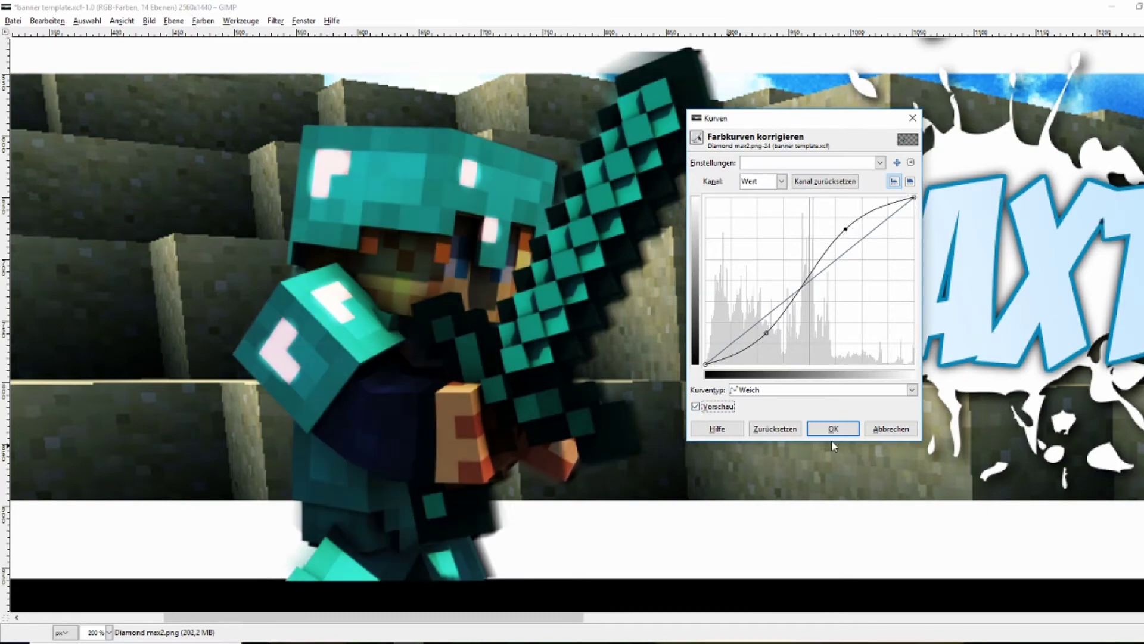
Apply the Kurven adjustment and hide the second, unadjusted Diamond max2 layer.
{"action": "left_click", "coordinate": [834, 429]}
{"action": "key", "text": "Tab"}
{"action": "key", "text": "1"}
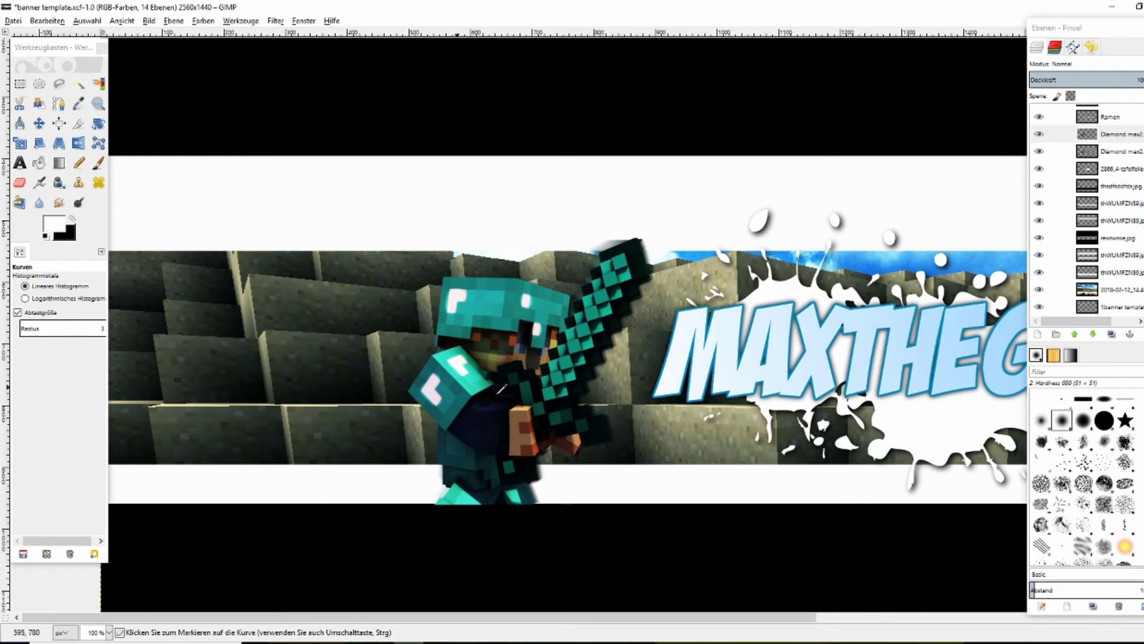
{"action": "left_click", "coordinate": [1112, 135]}
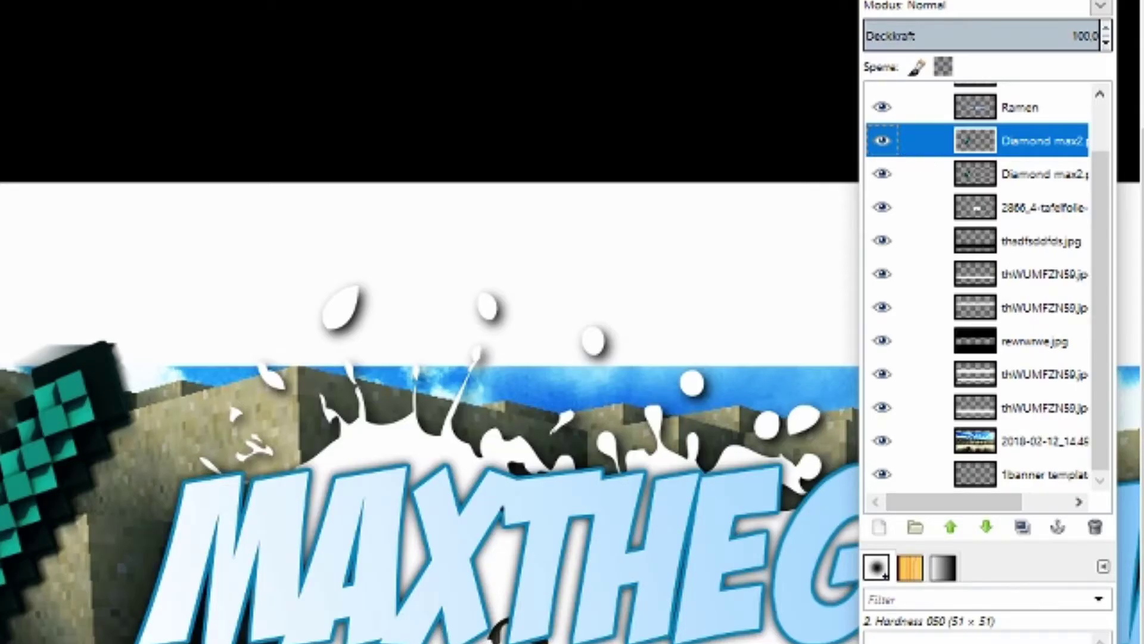
{"action": "left_click", "coordinate": [882, 173]}
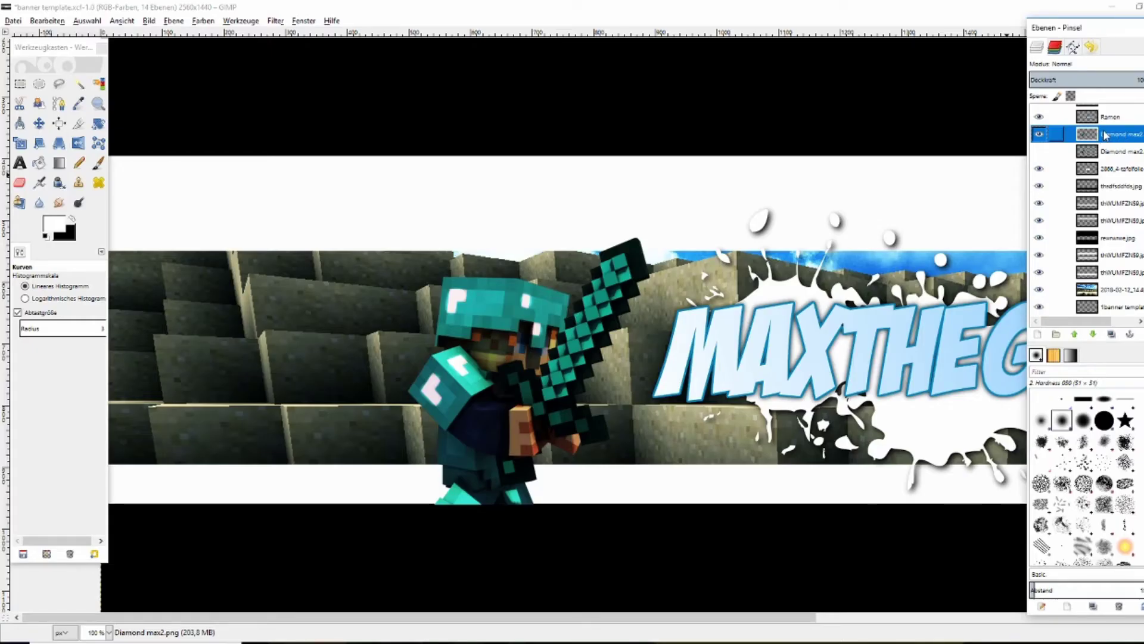
Duplicate the Diamond max2 character layer.
{"action": "right_click", "coordinate": [1091, 142]}
{"action": "left_click", "coordinate": [1100, 137]}
{"action": "right_click", "coordinate": [1093, 134]}
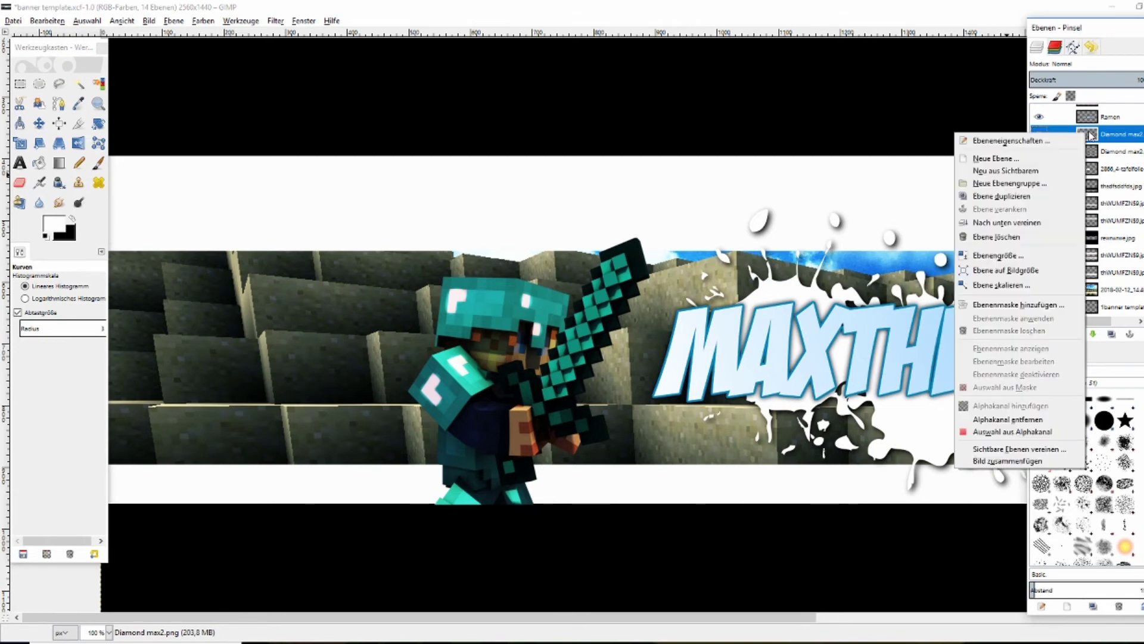
{"action": "left_click", "coordinate": [1013, 157]}
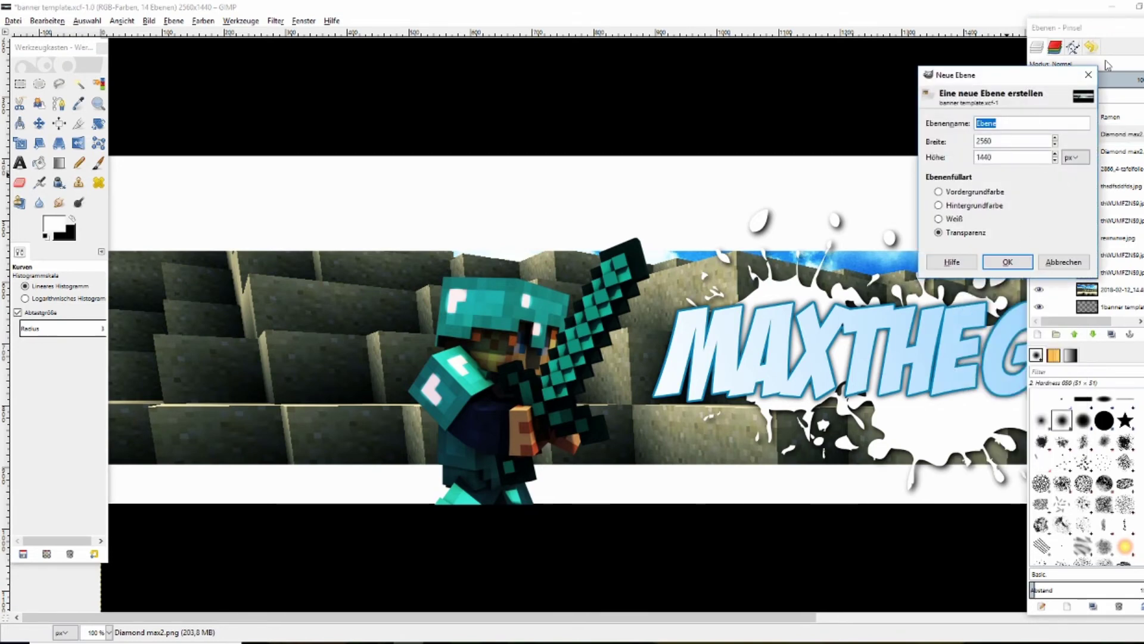
{"action": "left_click", "coordinate": [1088, 74]}
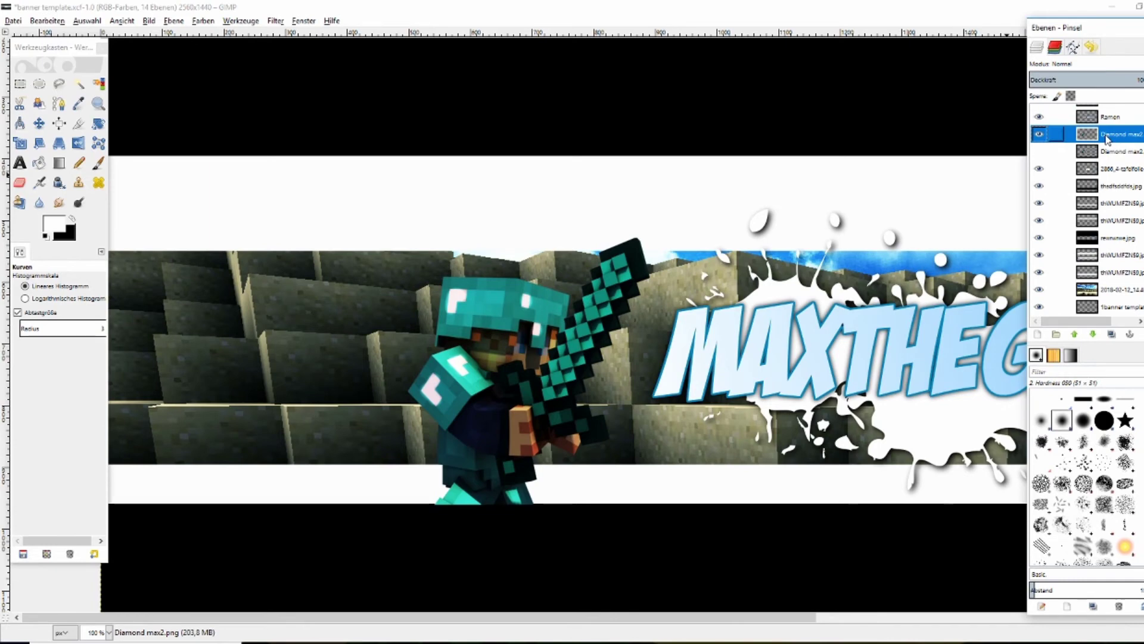
{"action": "right_click", "coordinate": [1106, 139]}
{"action": "left_click", "coordinate": [1040, 210]}
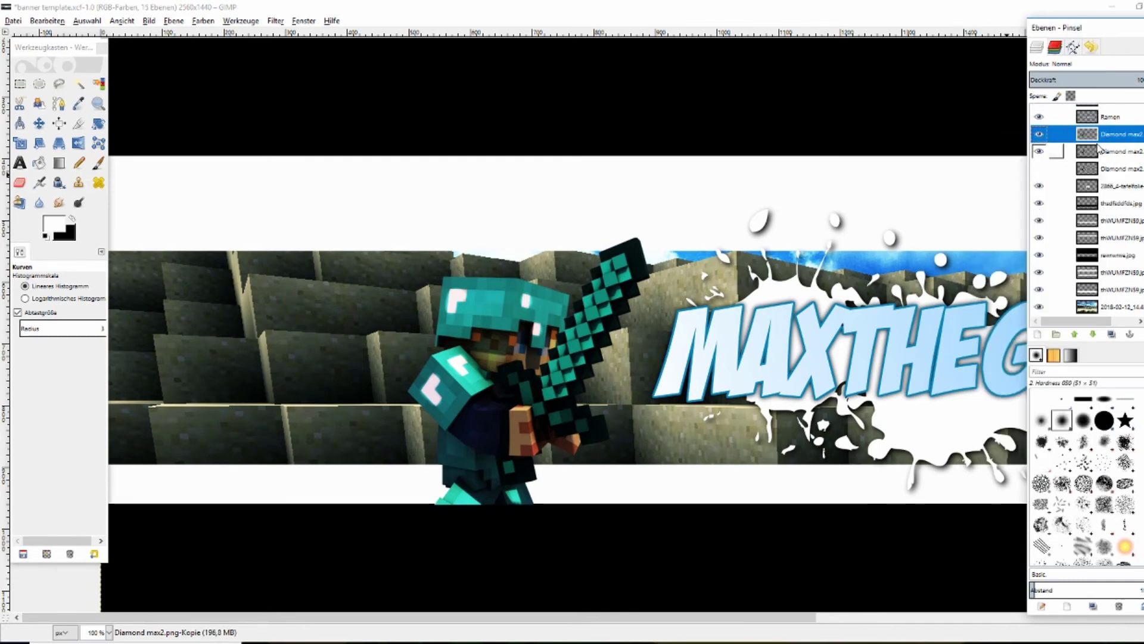
Add a Schlagschatten drop shadow (offset 4×4, blur 15) without allowing layer resizing.
{"action": "left_click", "coordinate": [278, 22]}
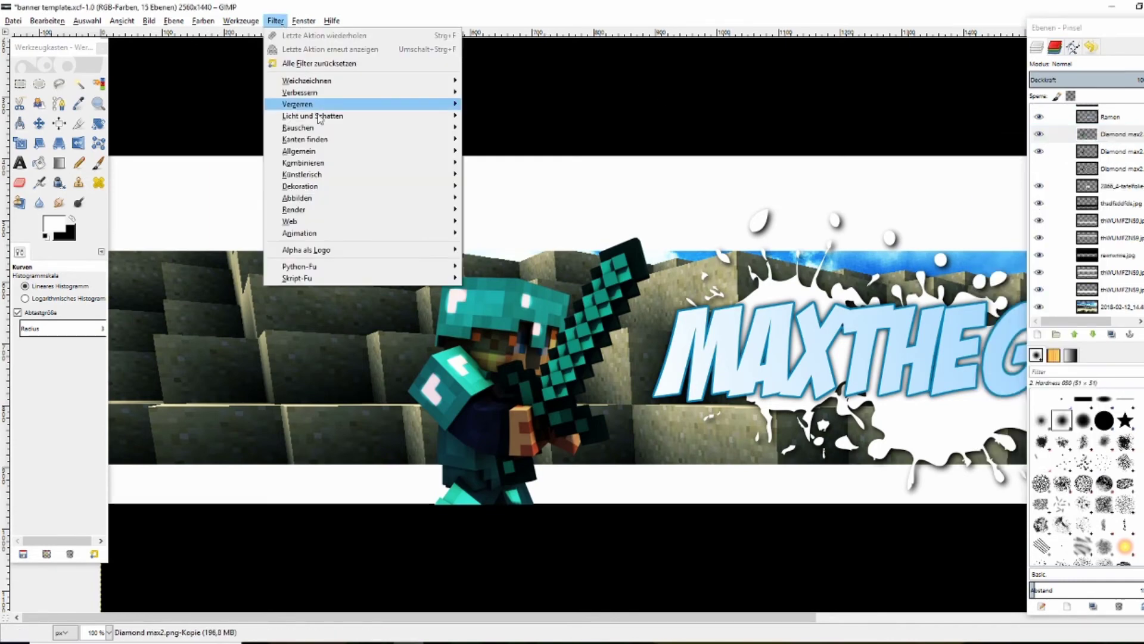
{"action": "mouse_move", "coordinate": [312, 116]}
{"action": "left_click", "coordinate": [495, 186]}
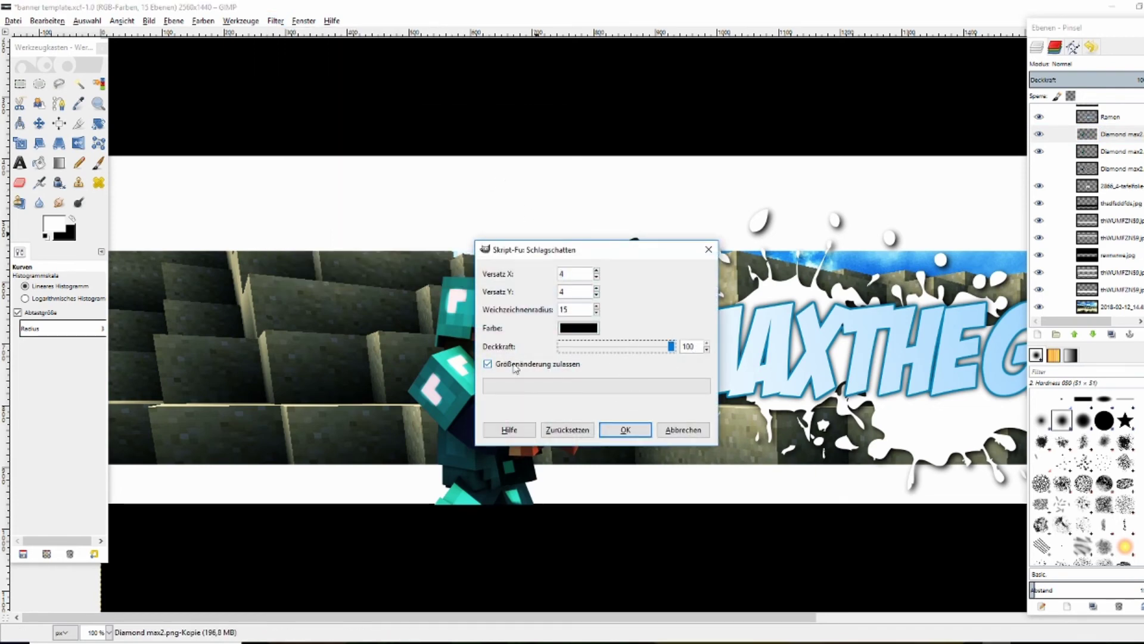
{"action": "left_click", "coordinate": [491, 366]}
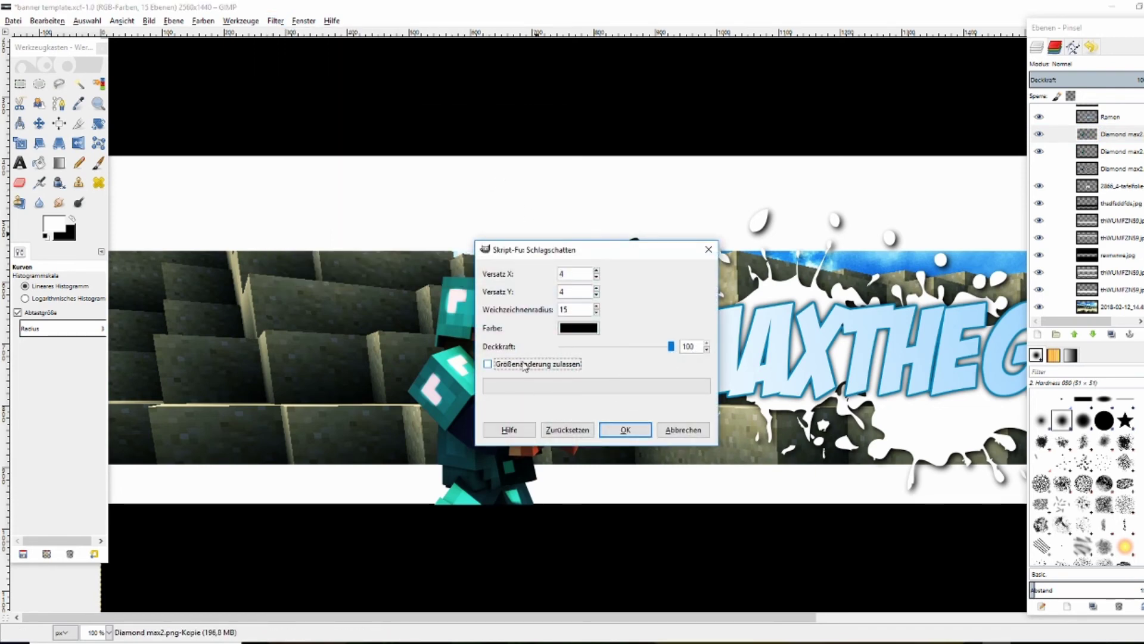
{"action": "left_click", "coordinate": [619, 434]}
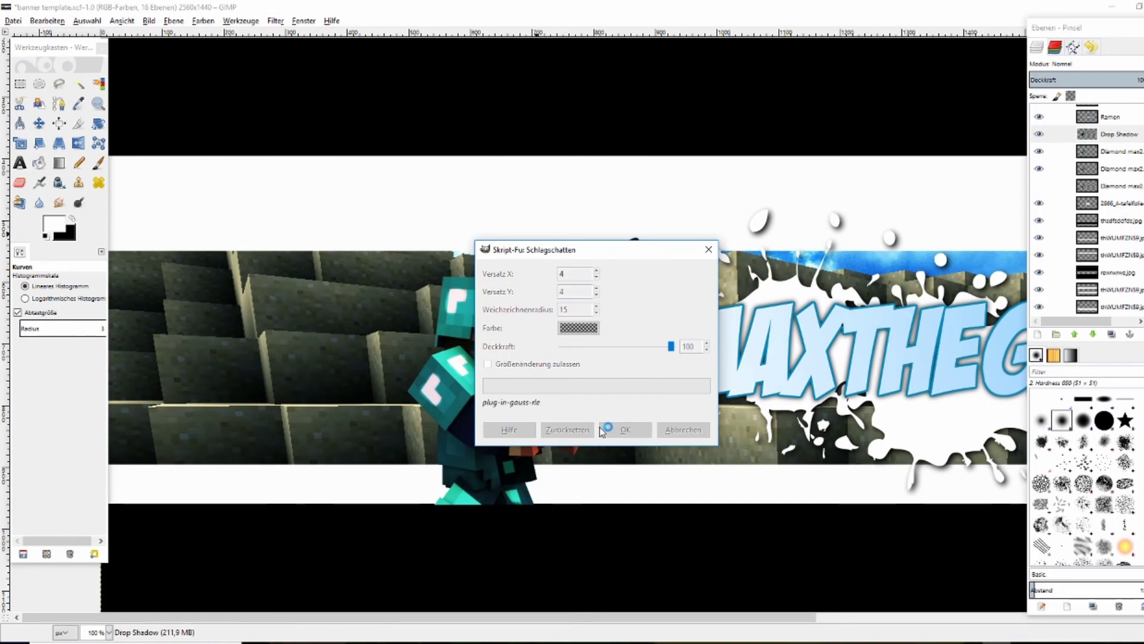
Select the Eraser and zoom in around the character to inspect its drop shadow.
{"action": "key", "text": "plus"}
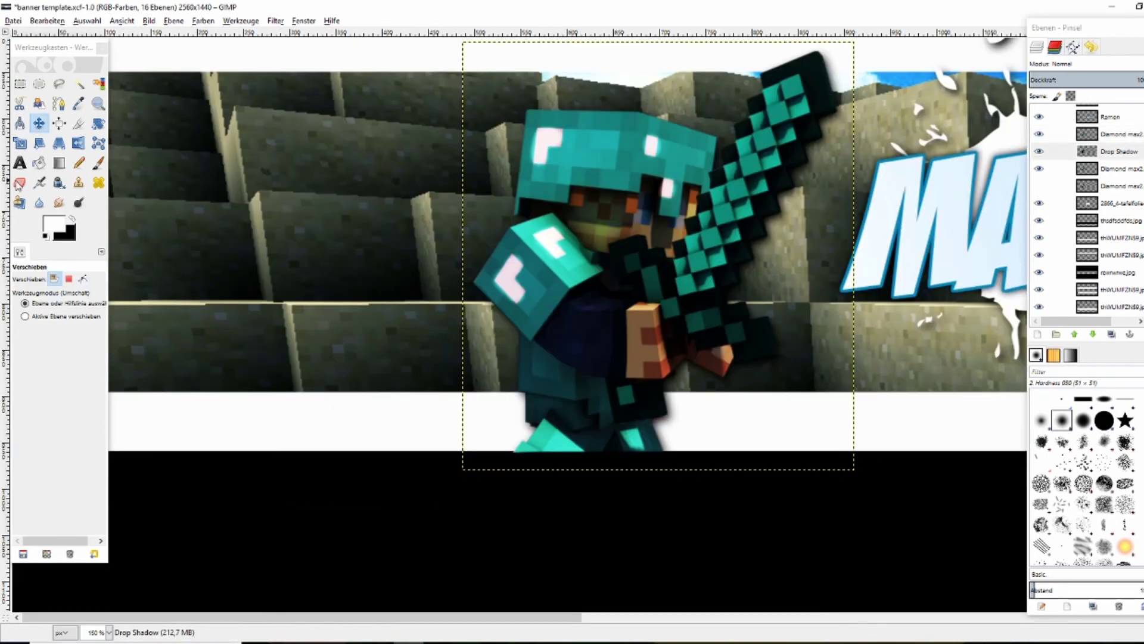
{"action": "left_click", "coordinate": [20, 183]}
{"action": "scroll", "coordinate": [512, 422], "scroll_direction": "up", "scroll_amount": 4, "text": "ctrl"}
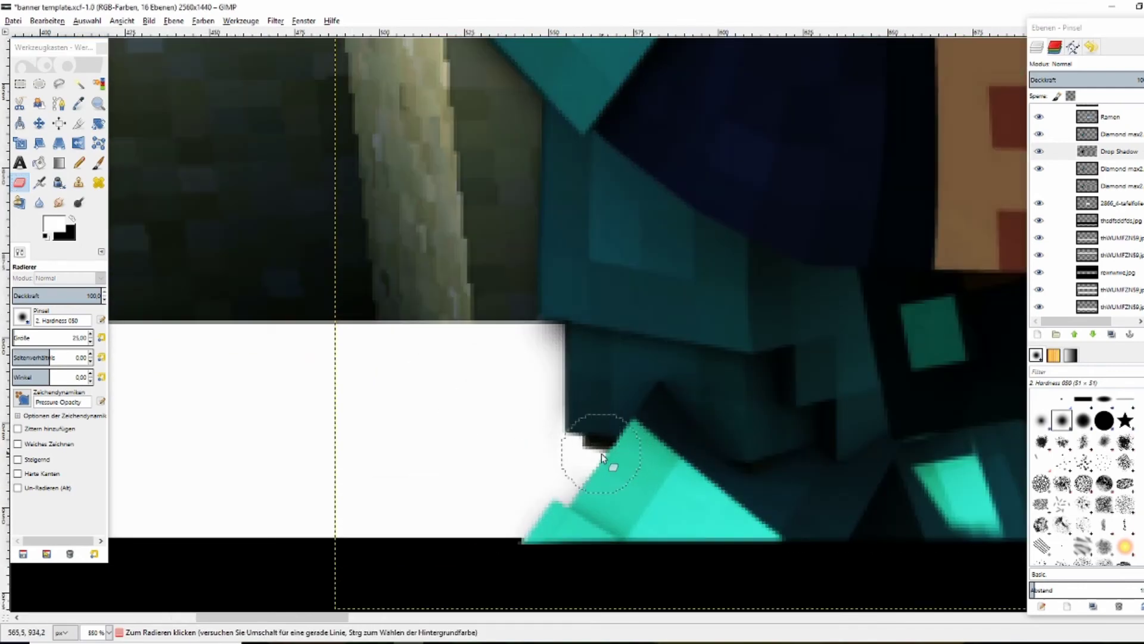
{"action": "scroll", "coordinate": [636, 452], "scroll_direction": "down", "scroll_amount": 2, "text": "ctrl"}
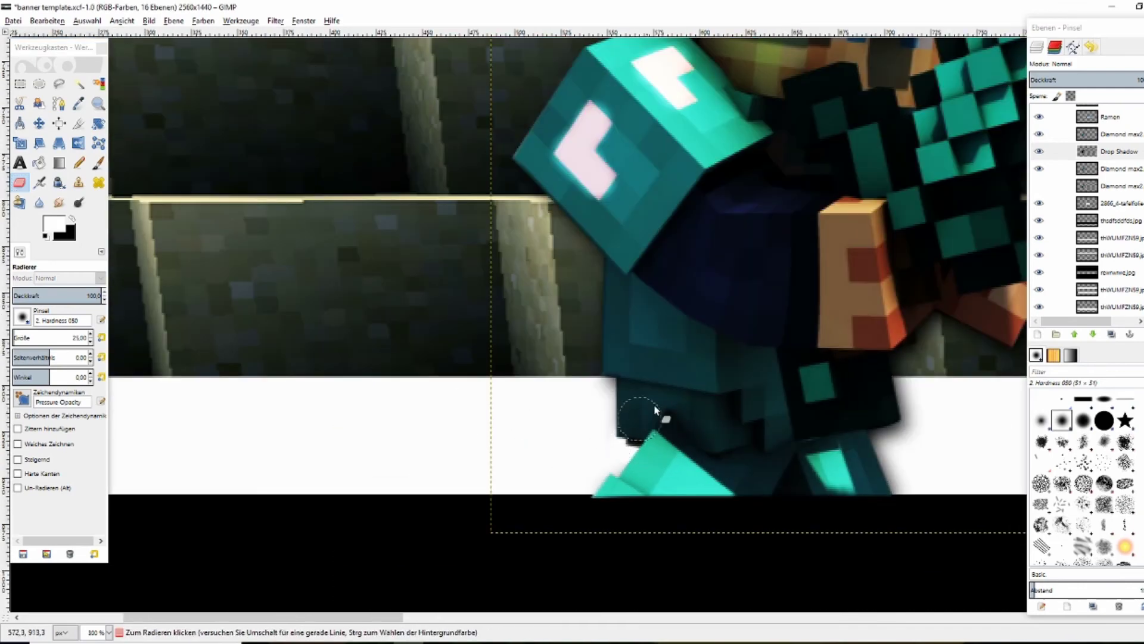
{"action": "scroll", "coordinate": [672, 380], "scroll_direction": "down", "scroll_amount": 2}
{"action": "scroll", "coordinate": [661, 346], "scroll_direction": "down", "scroll_amount": 1, "text": "ctrl"}
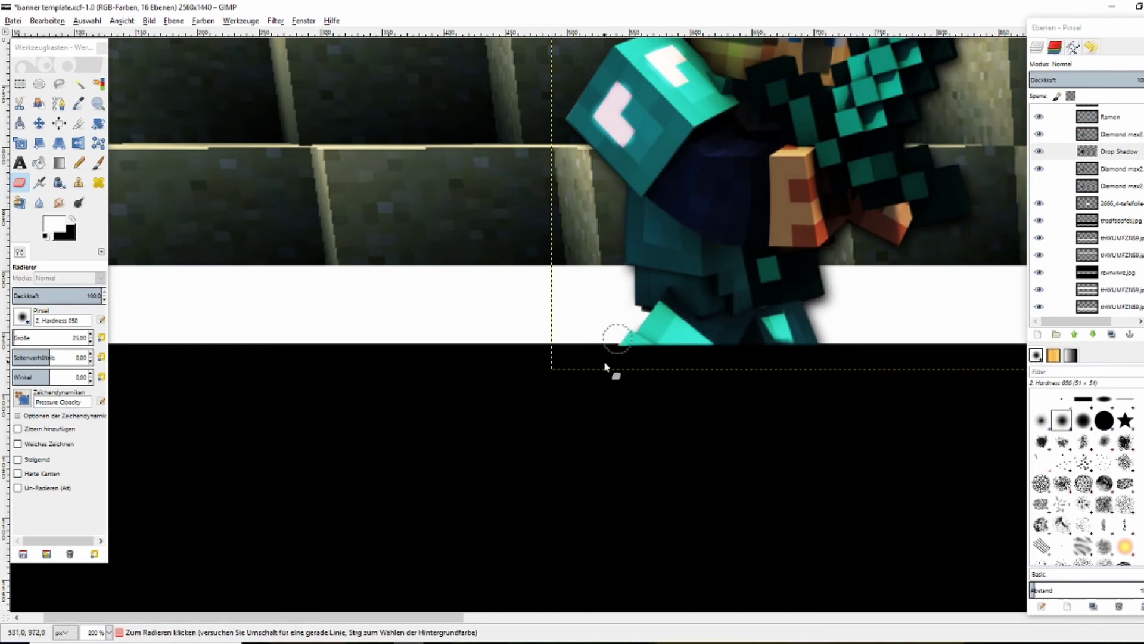
{"action": "scroll", "coordinate": [632, 333], "scroll_direction": "up", "scroll_amount": 2}
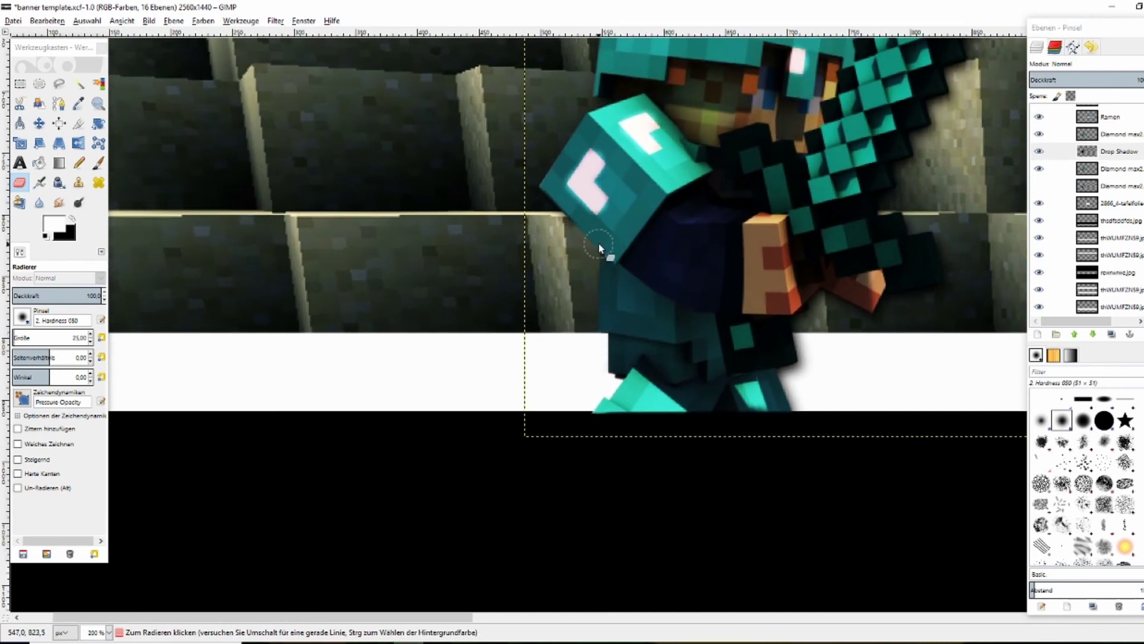
{"action": "left_click_drag", "start_coordinate": [554, 166], "coordinate": [487, 335]}
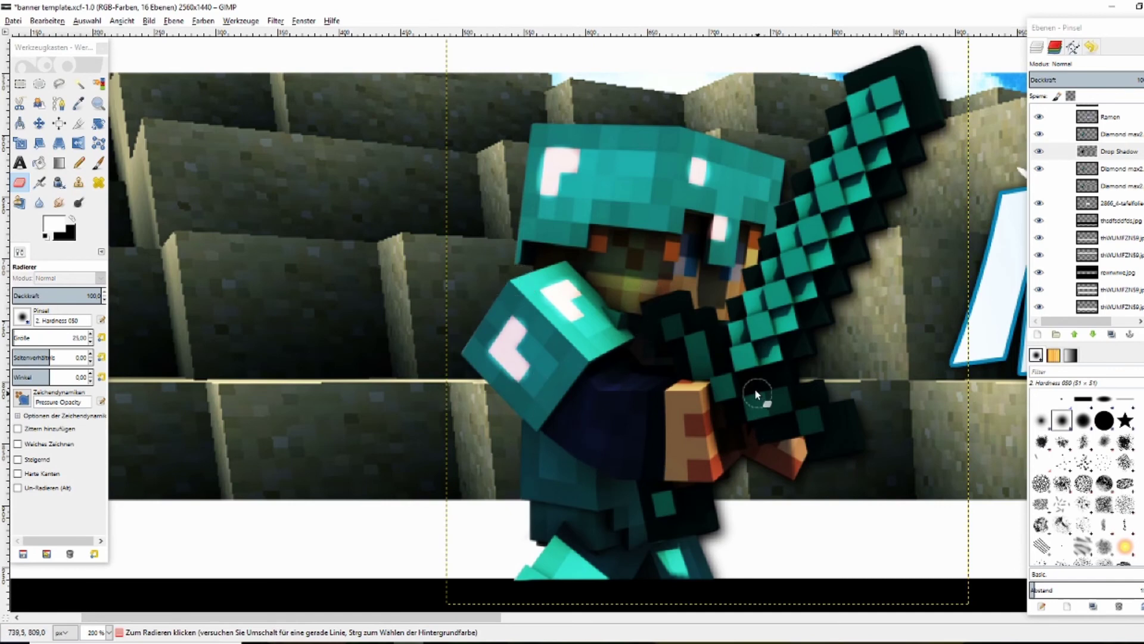
{"action": "key", "text": "ctrl"}
{"action": "scroll", "coordinate": [765, 334], "scroll_direction": "down", "scroll_amount": 3}
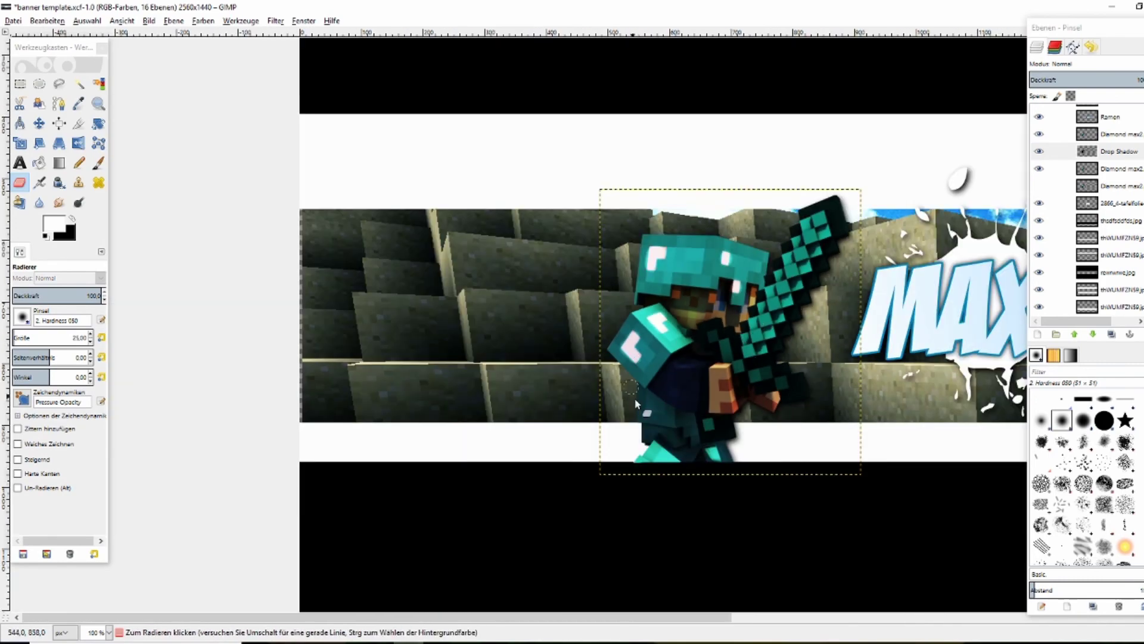